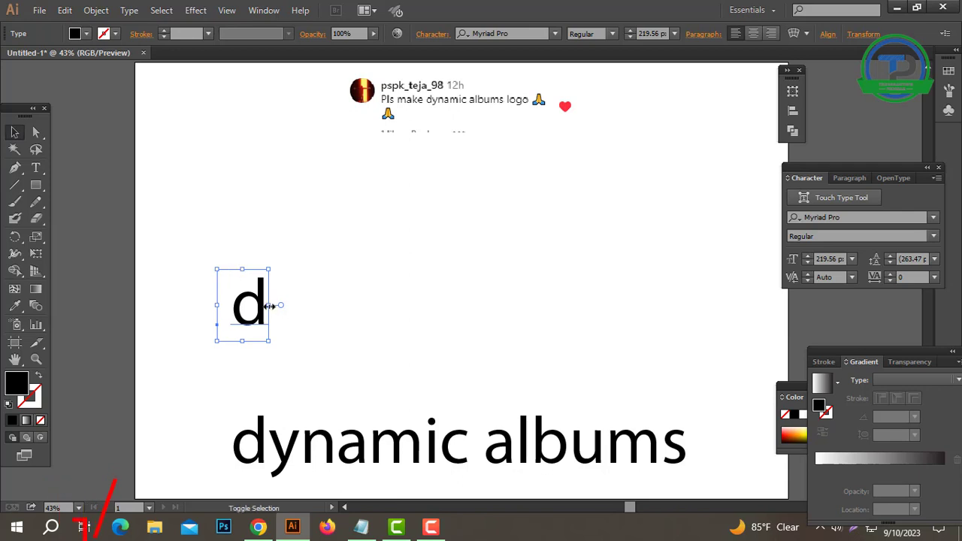
- Enlarge the letter "d" text to about 930 px, set its font to Akashi and nudge it into place
{"action": "left_click_drag", "start_coordinate": [269, 306], "coordinate": [489, 311]}
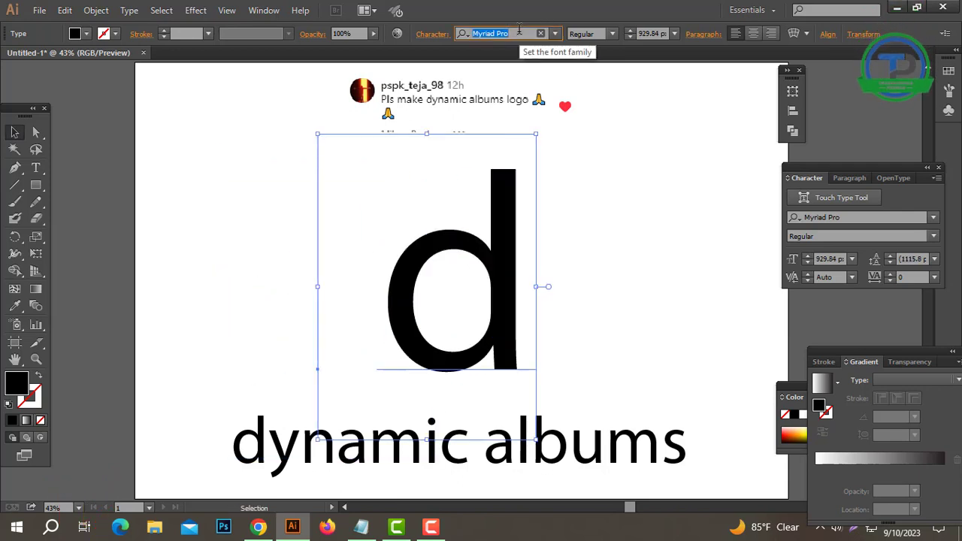
{"action": "type", "text": "AK"}
{"action": "key", "text": "Return"}
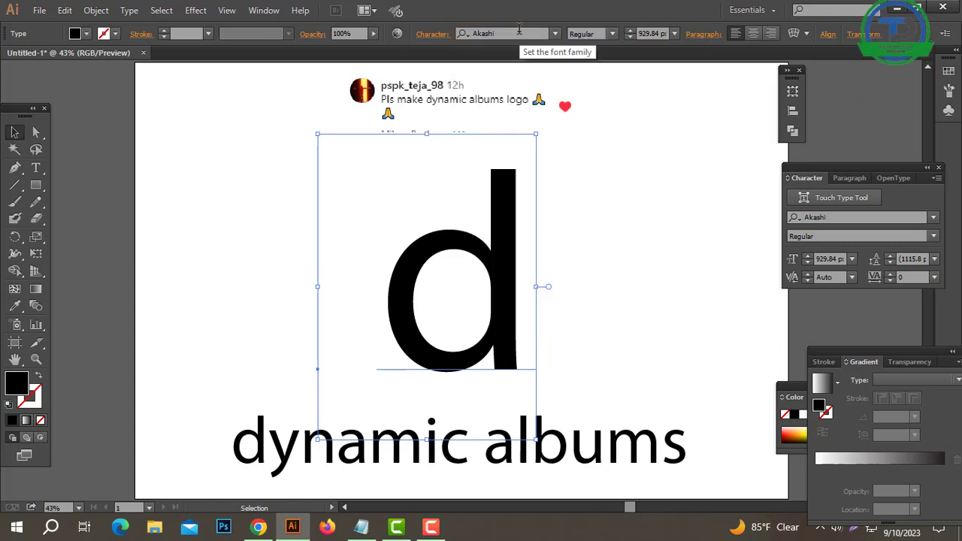
{"action": "left_click_drag", "start_coordinate": [572, 278], "coordinate": [556, 274]}
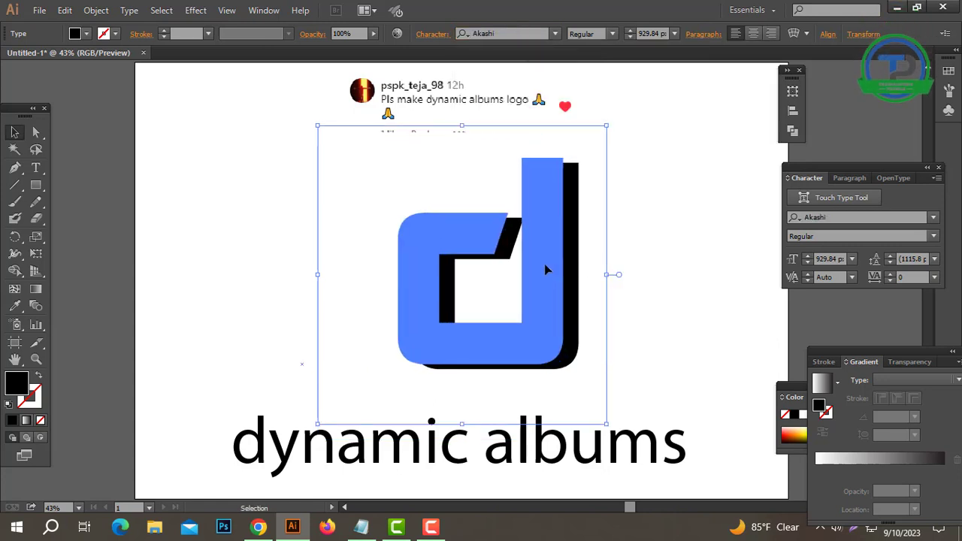
- Convert the "d" to outlines and place it, scaled down, on the right side of the artboard above the text
{"action": "right_click", "coordinate": [546, 238]}
{"action": "left_click", "coordinate": [612, 333]}
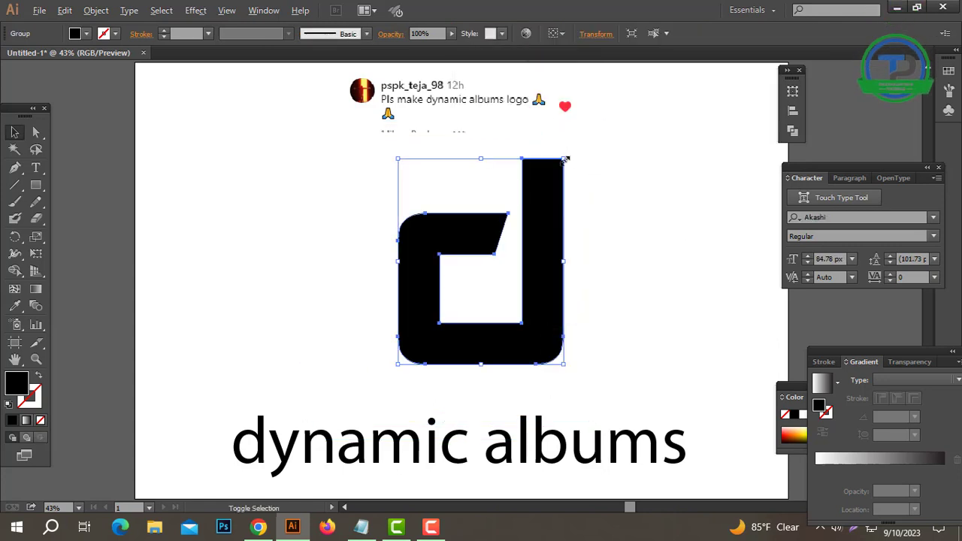
{"action": "left_click_drag", "start_coordinate": [565, 159], "coordinate": [537, 192]}
{"action": "left_click", "coordinate": [599, 230]}
{"action": "left_click_drag", "start_coordinate": [535, 262], "coordinate": [643, 259]}
{"action": "left_click", "coordinate": [341, 323]}
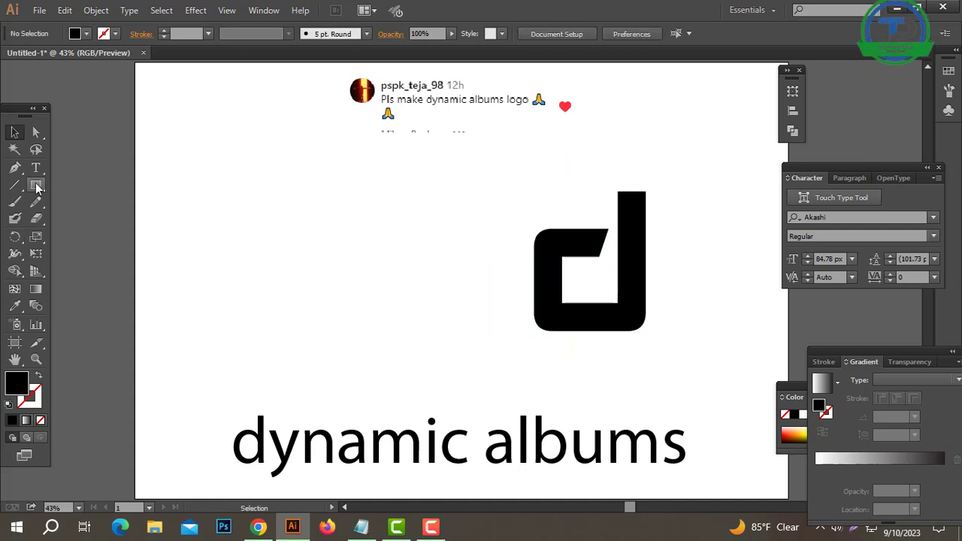
- Draw a black square about 5.75 in wide beside the "d" and close the Transform panel group
{"action": "left_click_drag", "start_coordinate": [35, 185], "coordinate": [131, 187]}
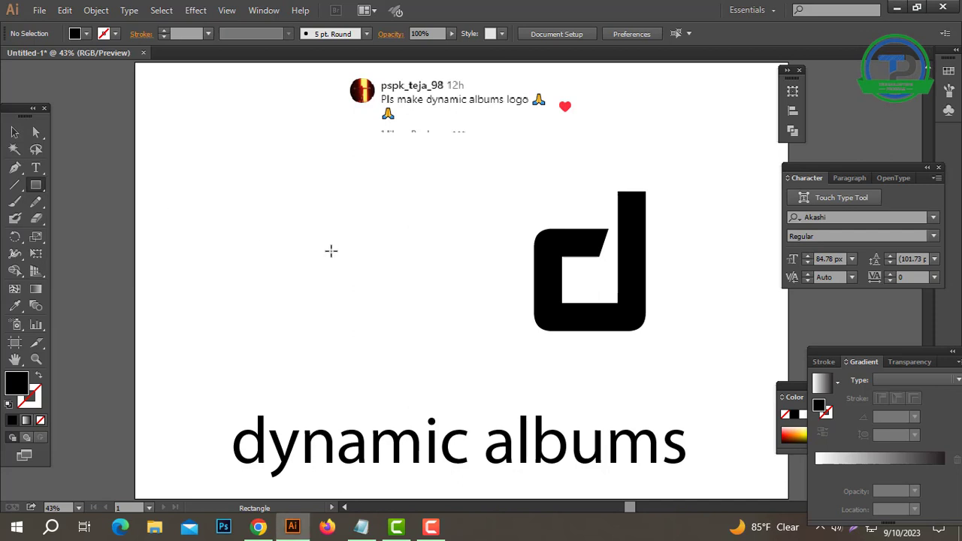
{"action": "left_click_drag", "start_coordinate": [407, 239], "coordinate": [431, 221]}
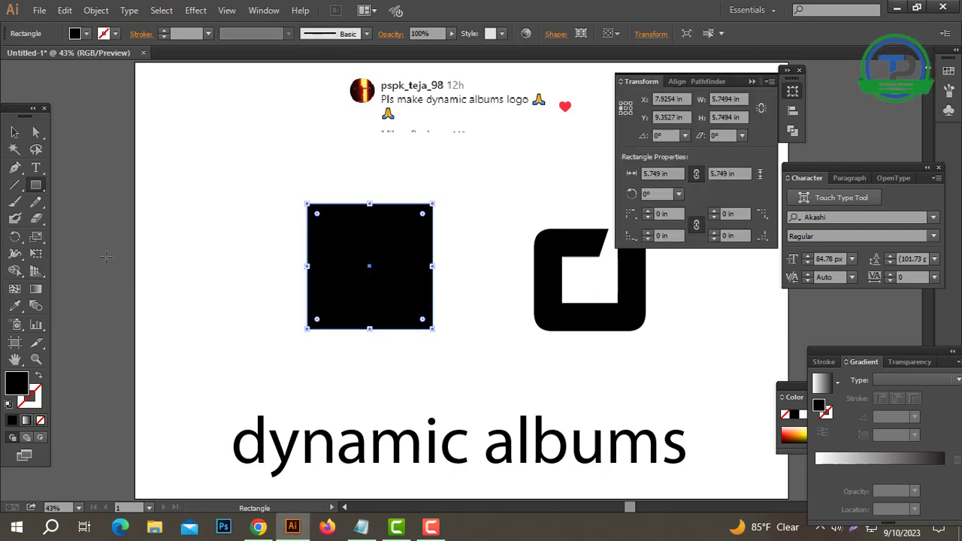
{"action": "left_click", "coordinate": [15, 134]}
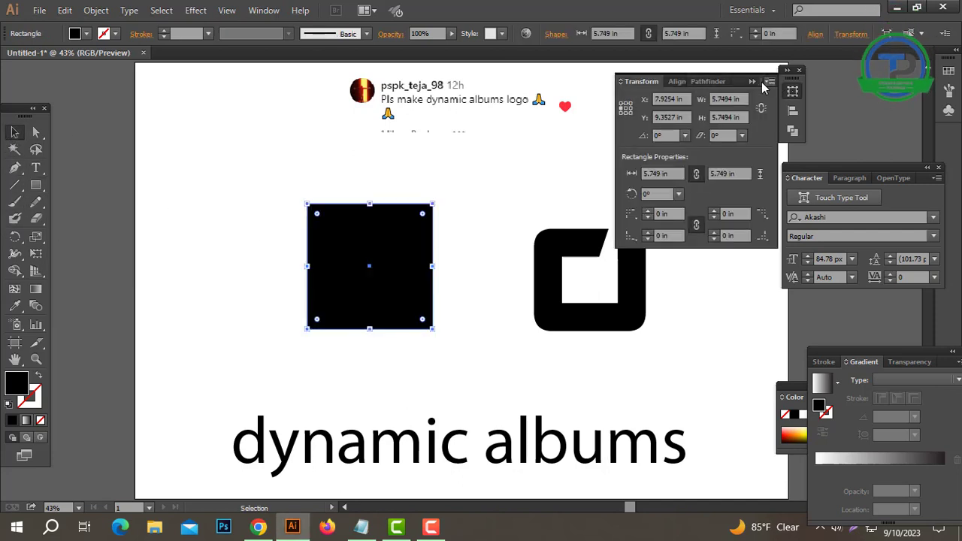
{"action": "left_click", "coordinate": [804, 70]}
{"action": "left_click", "coordinate": [800, 72]}
{"action": "left_click", "coordinate": [724, 133]}
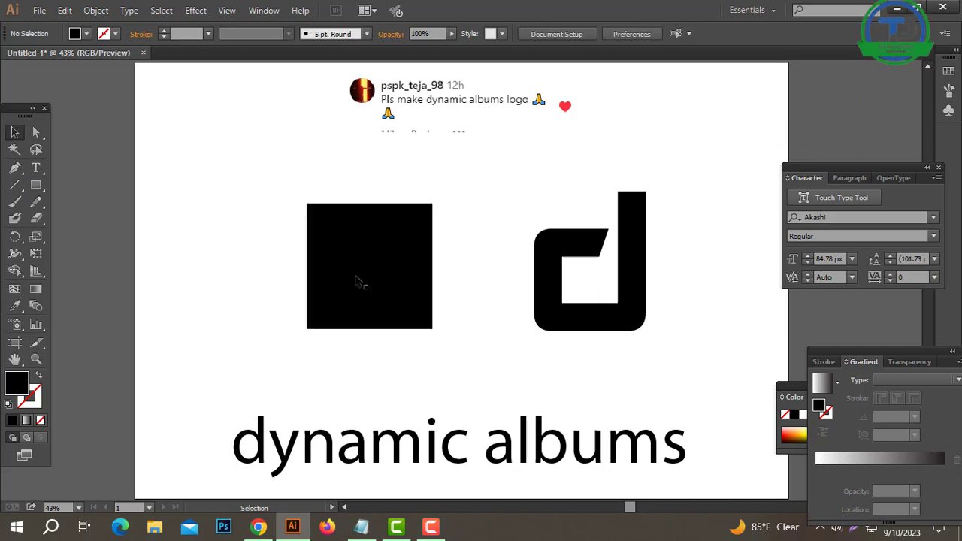
- Add a copy of the square in place, rotated 45° into a diamond
{"action": "left_click", "coordinate": [356, 278]}
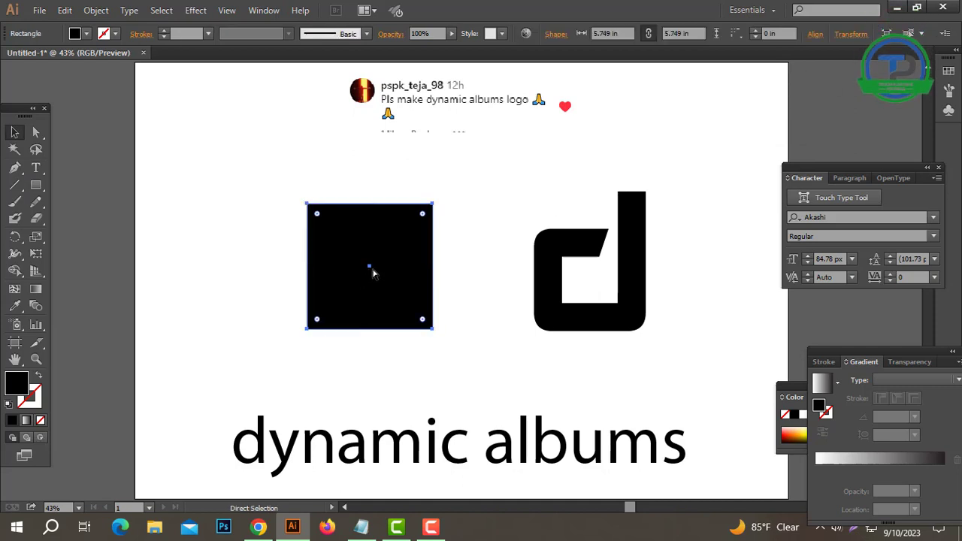
{"action": "left_click_drag", "start_coordinate": [437, 199], "coordinate": [458, 230]}
{"action": "left_click", "coordinate": [474, 219]}
{"action": "left_click", "coordinate": [425, 267]}
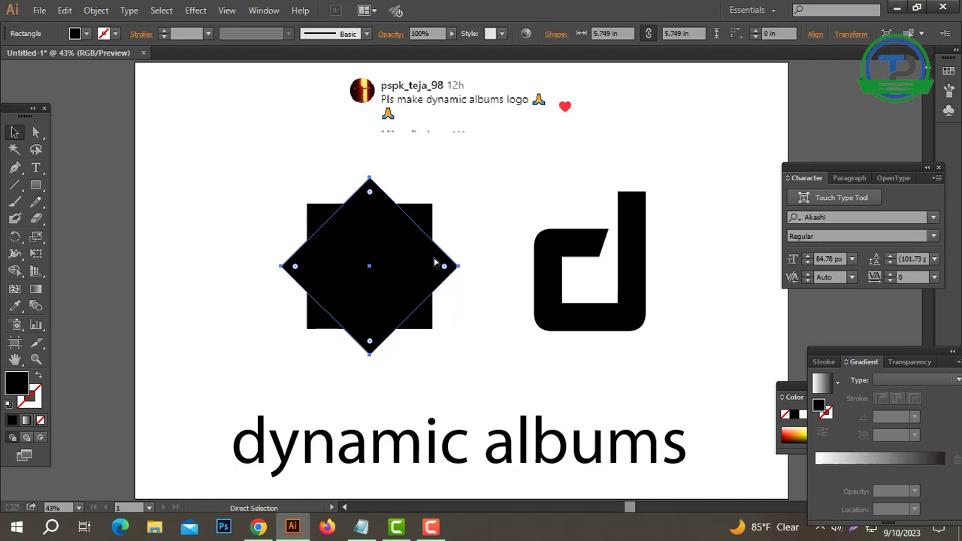
- Add a third square on the same centre, rotated to an angle between the upright square and the diamond
{"action": "key", "text": "ctrl+c"}
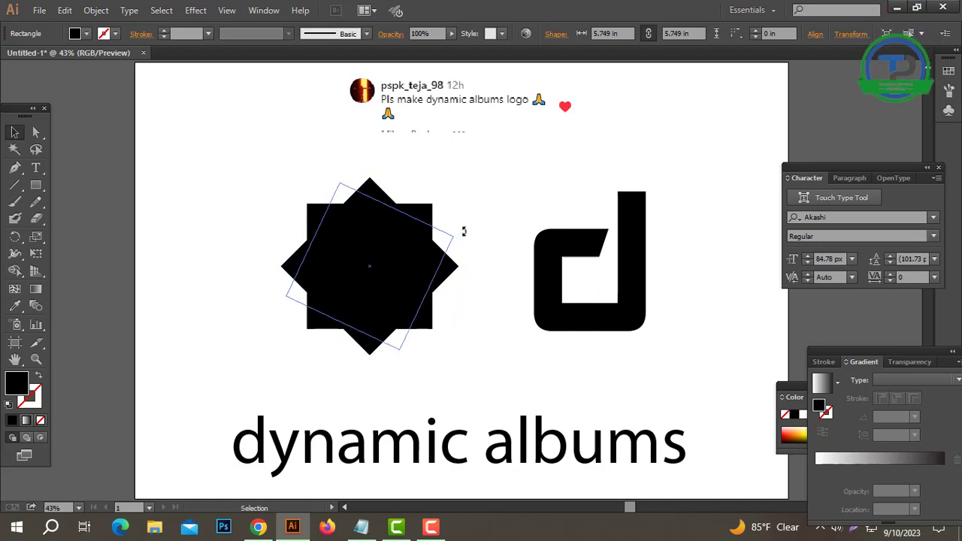
{"action": "left_click_drag", "start_coordinate": [464, 231], "coordinate": [489, 221]}
{"action": "left_click", "coordinate": [484, 273]}
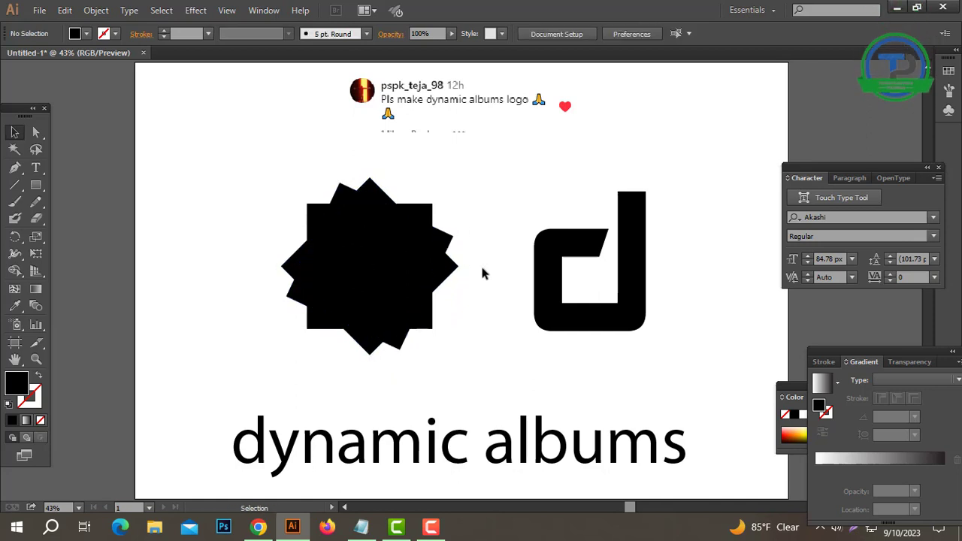
{"action": "left_click", "coordinate": [449, 275]}
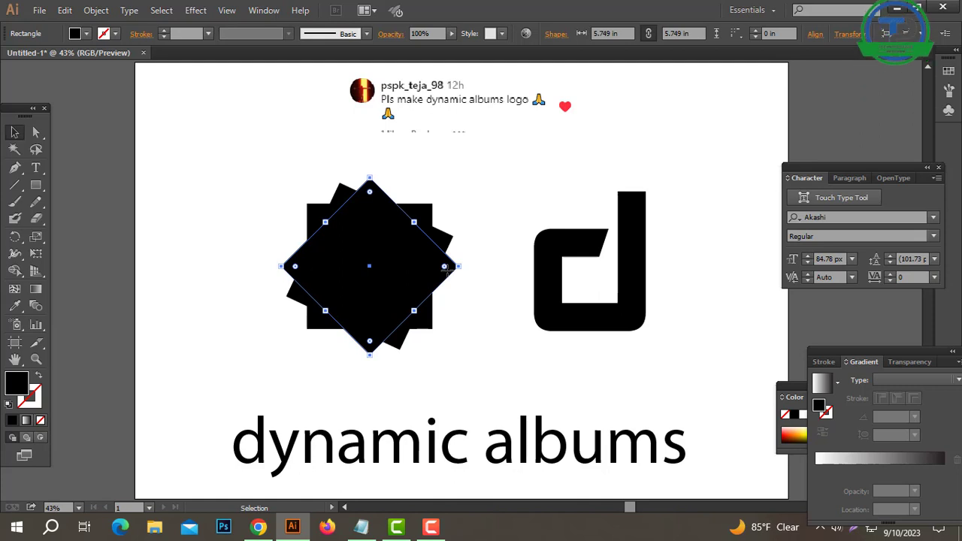
{"action": "left_click", "coordinate": [475, 222]}
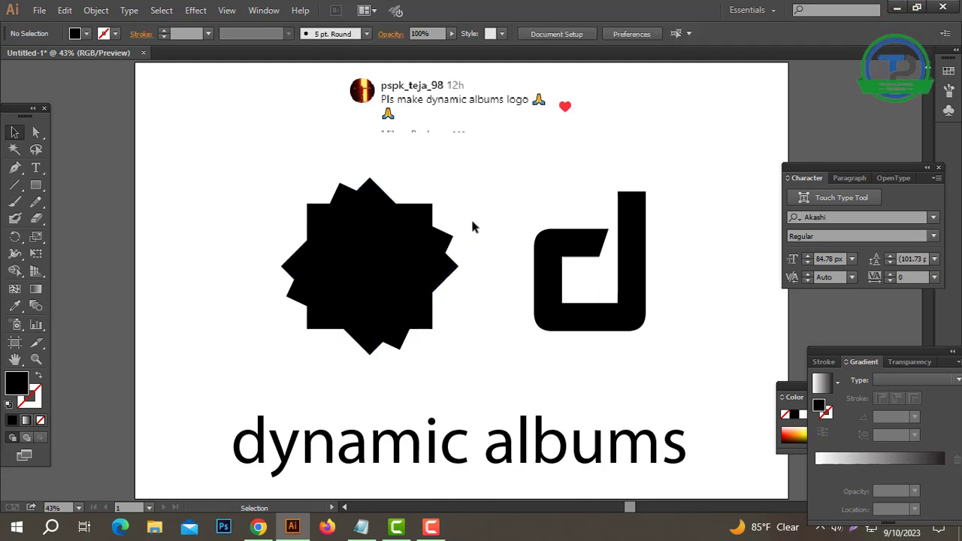
{"action": "left_click", "coordinate": [288, 299]}
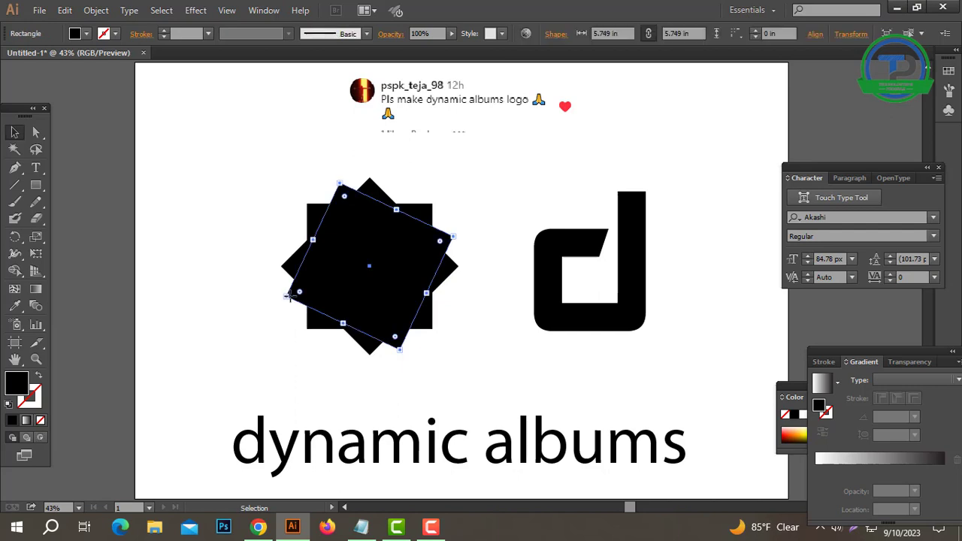
{"action": "left_click", "coordinate": [479, 273]}
- Fill the diamond with red, about F71E1E, and bring it to the front of the stack
{"action": "left_click", "coordinate": [451, 266]}
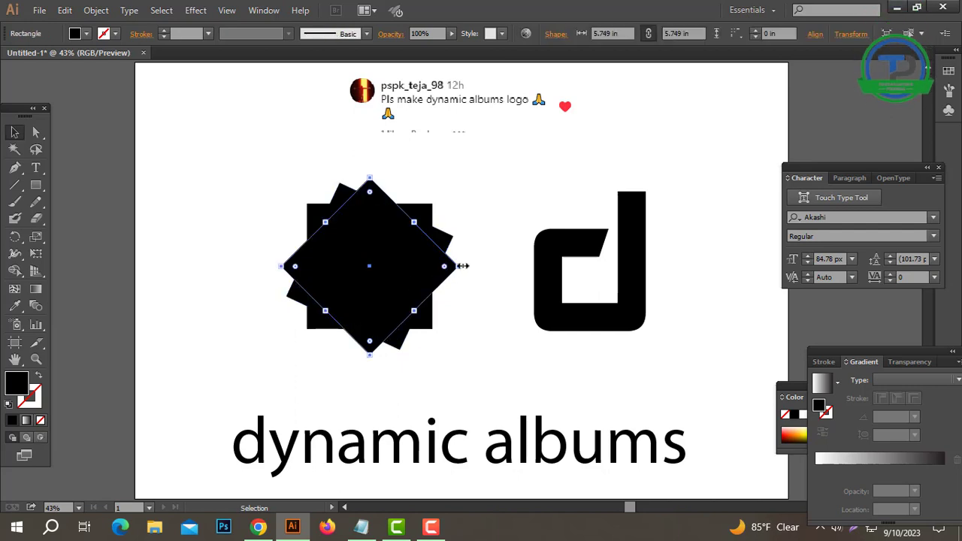
{"action": "double_click", "coordinate": [18, 382]}
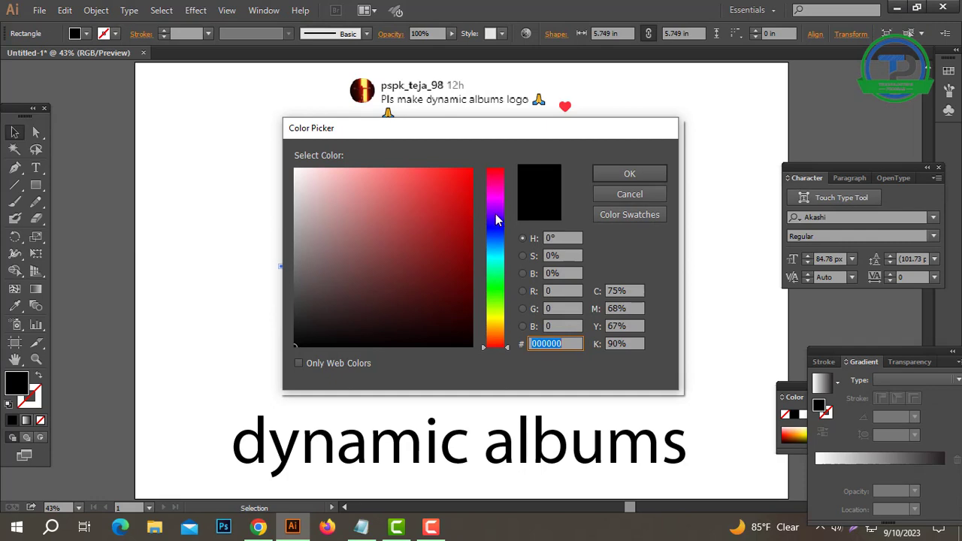
{"action": "left_click", "coordinate": [458, 184]}
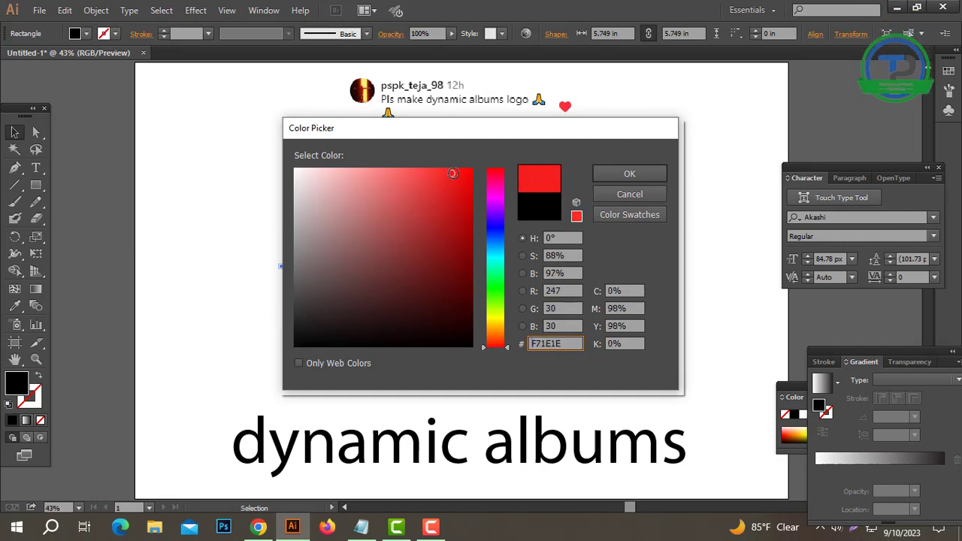
{"action": "key", "text": "Return"}
{"action": "right_click", "coordinate": [451, 257]}
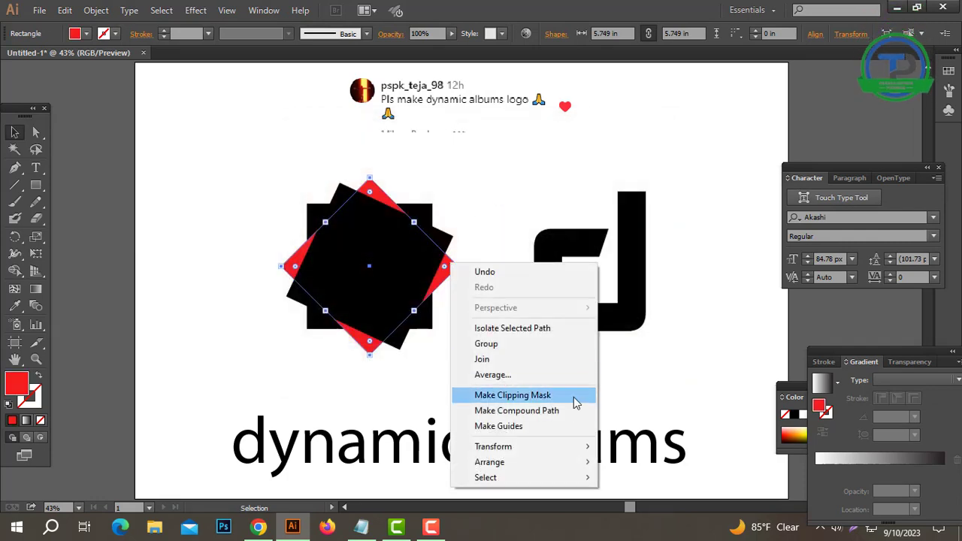
{"action": "mouse_move", "coordinate": [563, 461]}
{"action": "left_click", "coordinate": [641, 463]}
{"action": "left_click", "coordinate": [528, 337]}
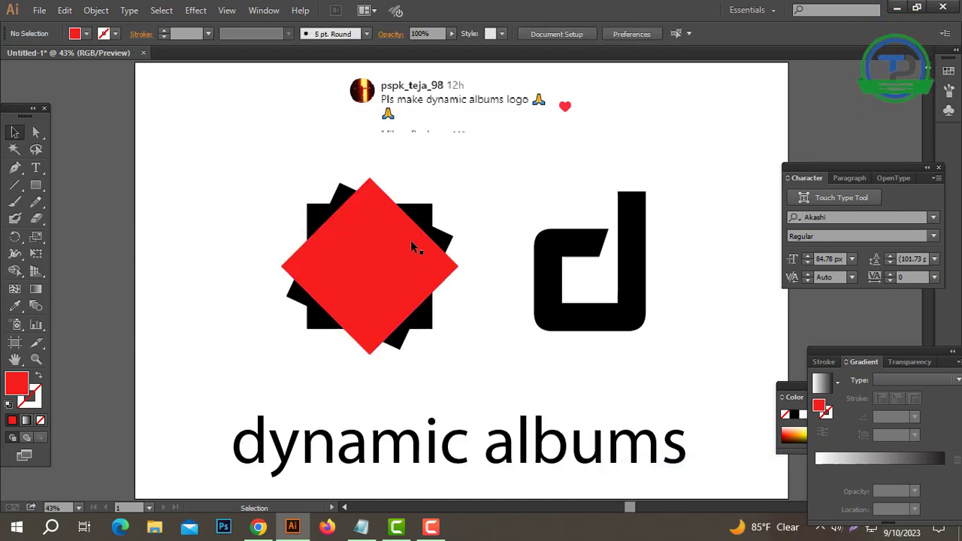
- Rotate the tilted black square so it leans the other way, with its corners midway between those of the upright square and diamond
{"action": "left_click", "coordinate": [309, 217]}
{"action": "left_click_drag", "start_coordinate": [453, 209], "coordinate": [449, 235]}
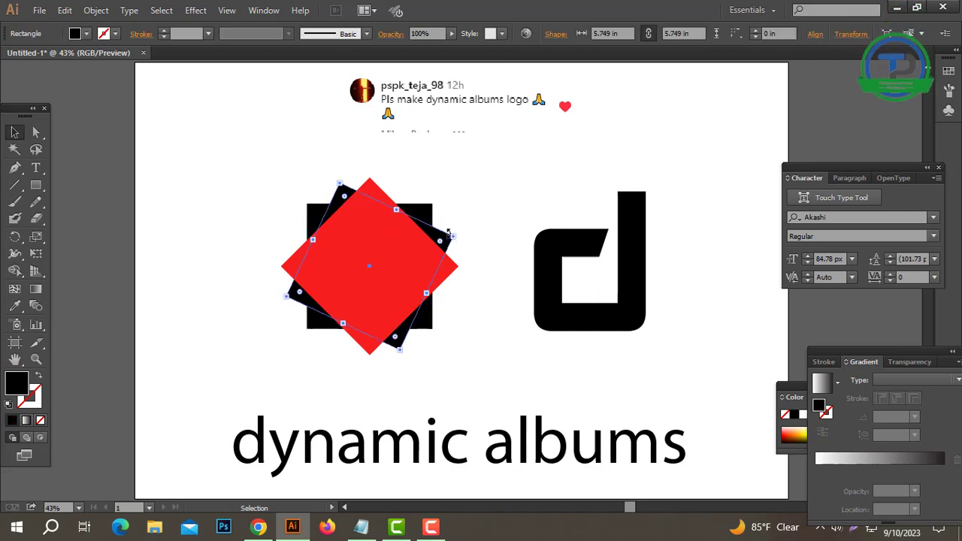
{"action": "left_click_drag", "start_coordinate": [434, 181], "coordinate": [398, 182]}
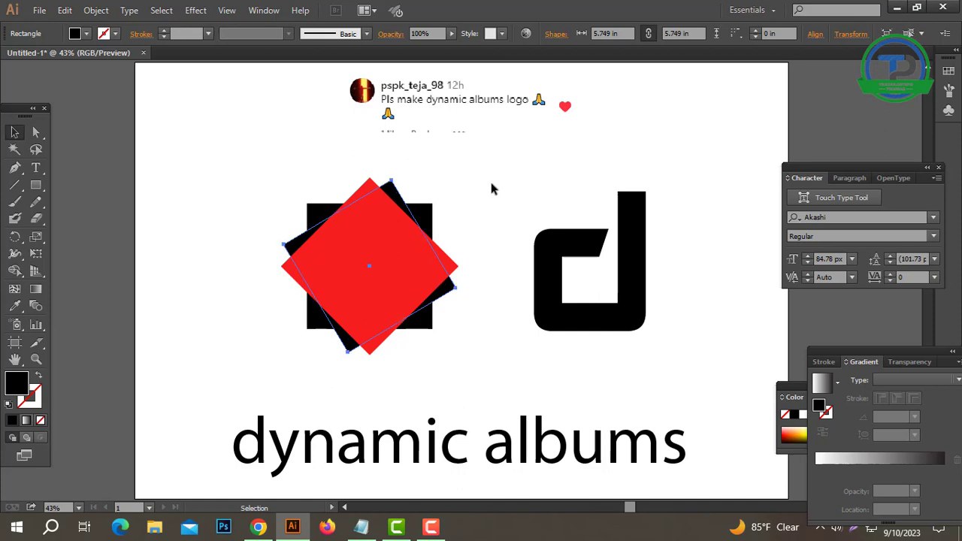
{"action": "left_click", "coordinate": [490, 180]}
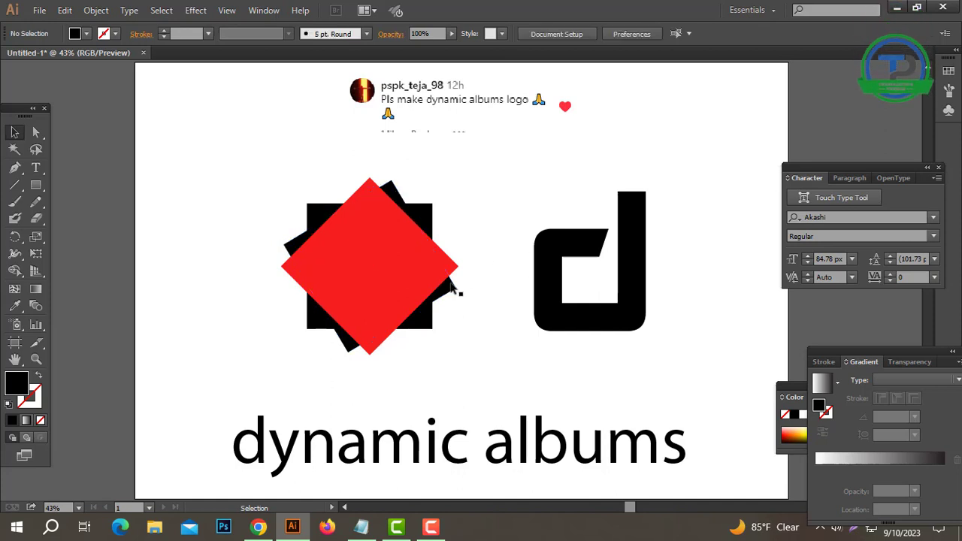
{"action": "left_click", "coordinate": [451, 286]}
{"action": "left_click_drag", "start_coordinate": [463, 292], "coordinate": [475, 318]}
{"action": "left_click", "coordinate": [474, 318]}
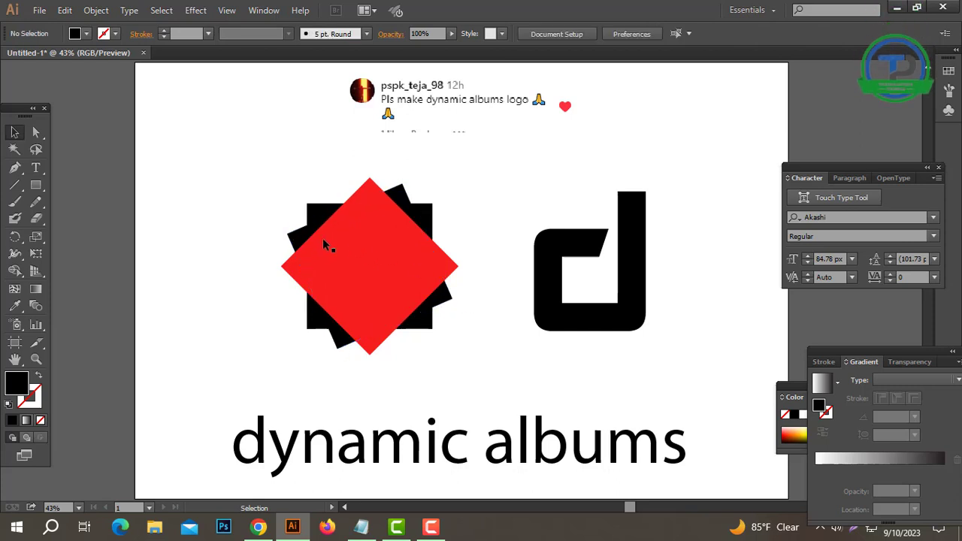
- Fill the tilted black square behind the red diamond with a bright blue
{"action": "left_click", "coordinate": [299, 246]}
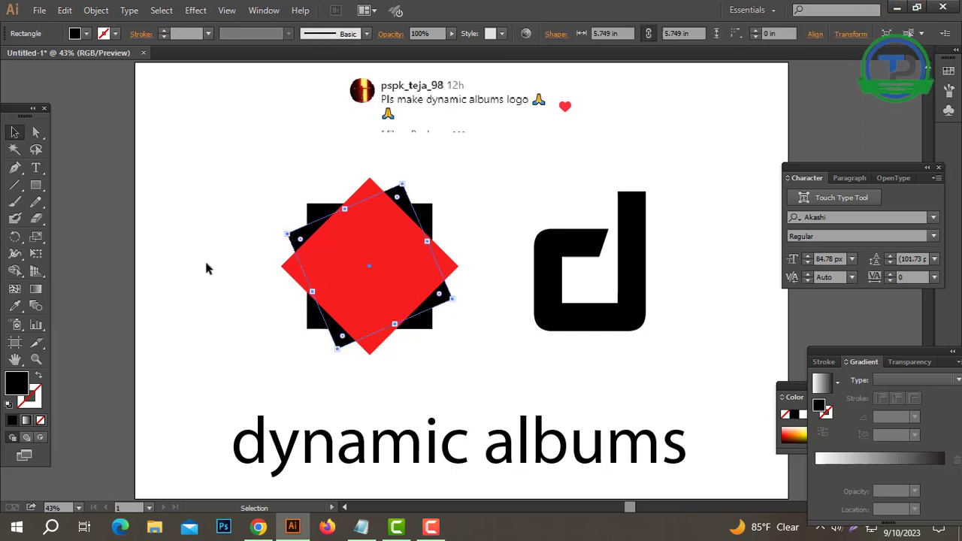
{"action": "double_click", "coordinate": [17, 385]}
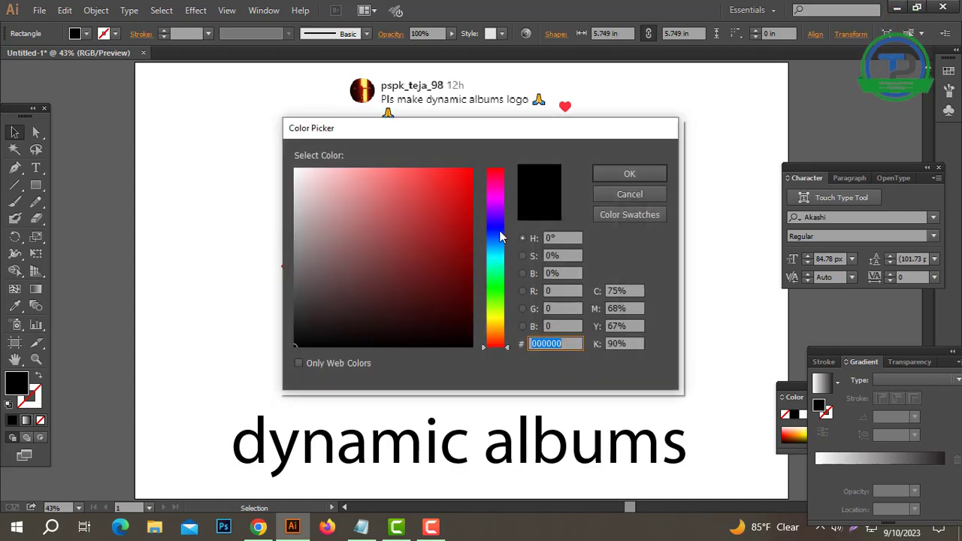
{"action": "left_click", "coordinate": [495, 231]}
{"action": "left_click", "coordinate": [457, 213]}
{"action": "left_click", "coordinate": [598, 174]}
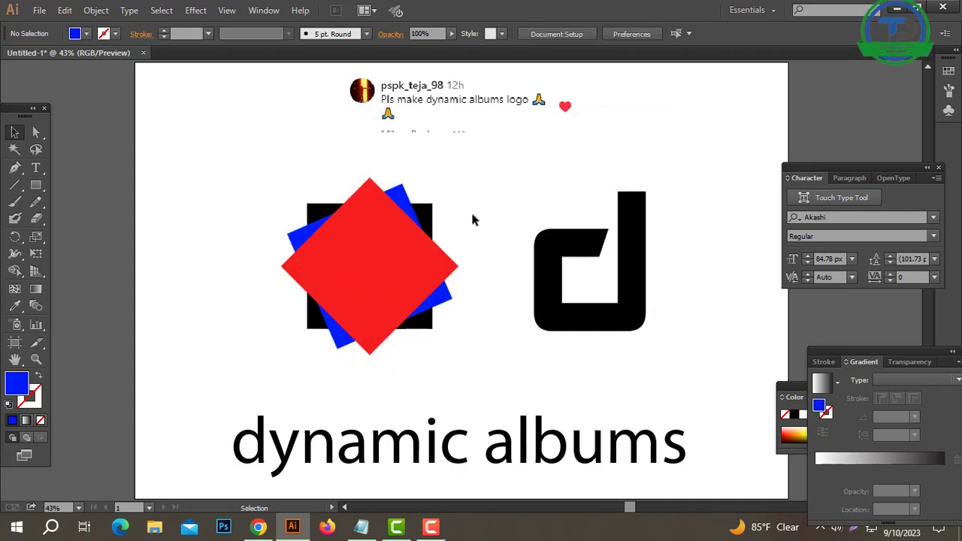
- Recolour the upright black square by sampling the tilted square's blue with the Eyedropper
{"action": "left_click", "coordinate": [432, 226]}
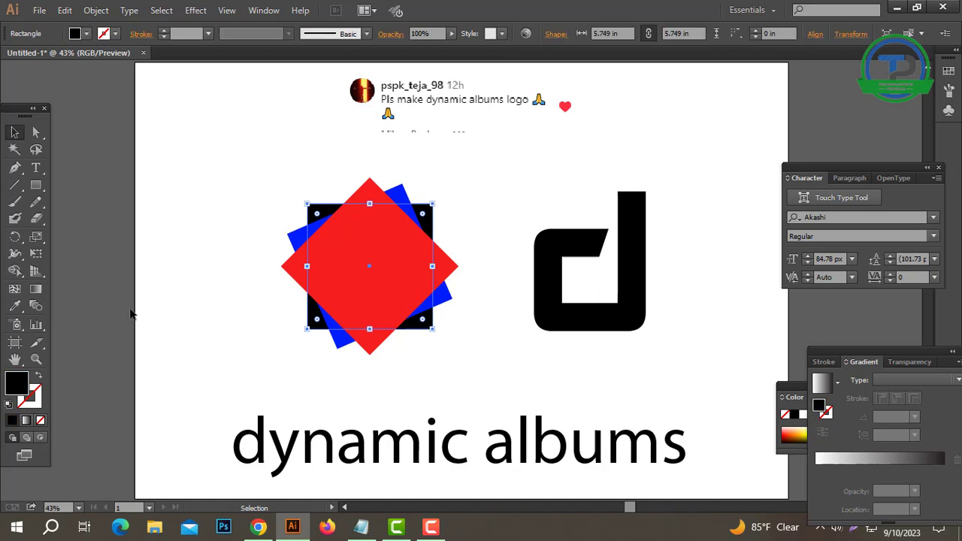
{"action": "left_click", "coordinate": [16, 306]}
{"action": "left_click", "coordinate": [301, 232]}
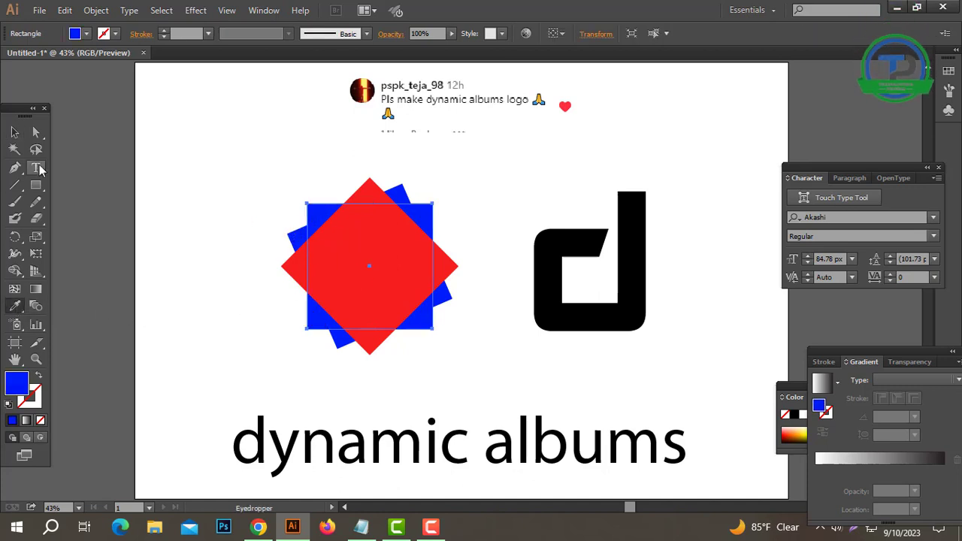
{"action": "left_click", "coordinate": [14, 132]}
{"action": "left_click", "coordinate": [275, 189]}
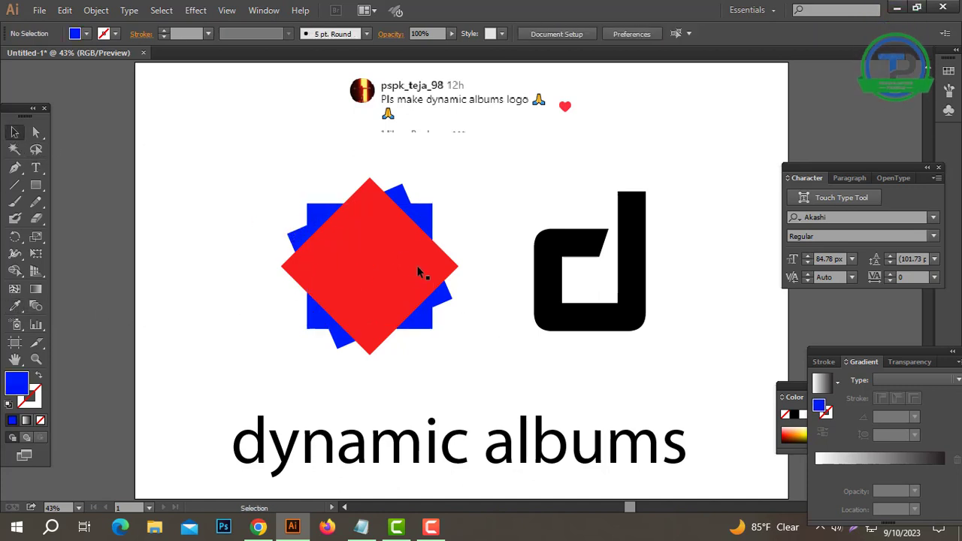
- Offset the upright blue square's path outward by 0.05 in with mitered joins
{"action": "left_click_drag", "start_coordinate": [457, 183], "coordinate": [234, 333]}
{"action": "left_click", "coordinate": [243, 326]}
{"action": "key", "text": "ctrl+space"}
{"action": "left_click", "coordinate": [412, 280]}
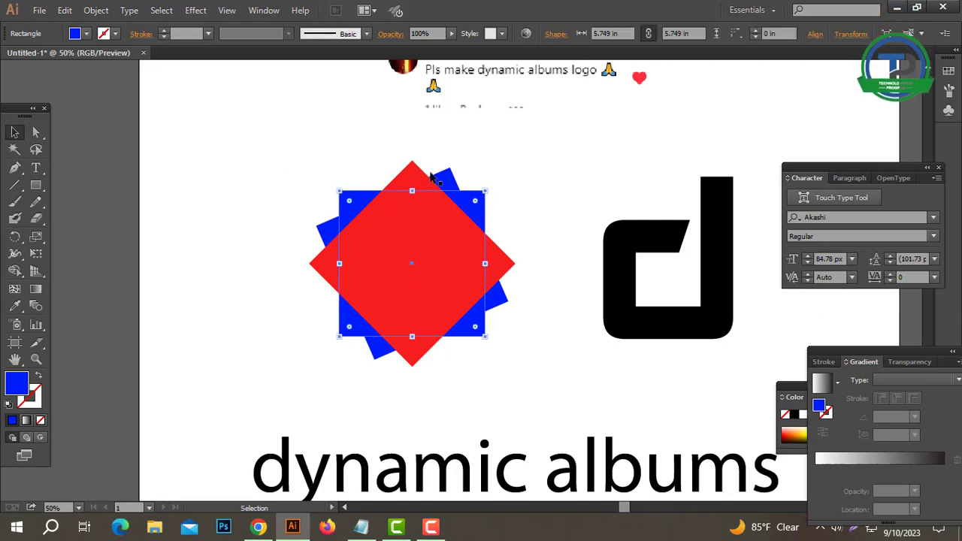
{"action": "left_click", "coordinate": [514, 201]}
{"action": "left_click", "coordinate": [477, 213]}
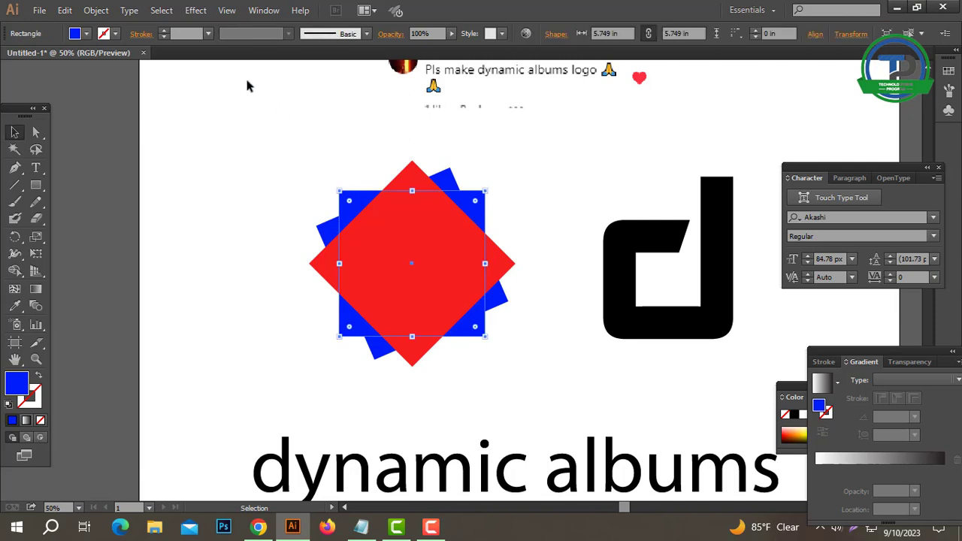
{"action": "left_click", "coordinate": [96, 9]}
{"action": "mouse_move", "coordinate": [193, 297]}
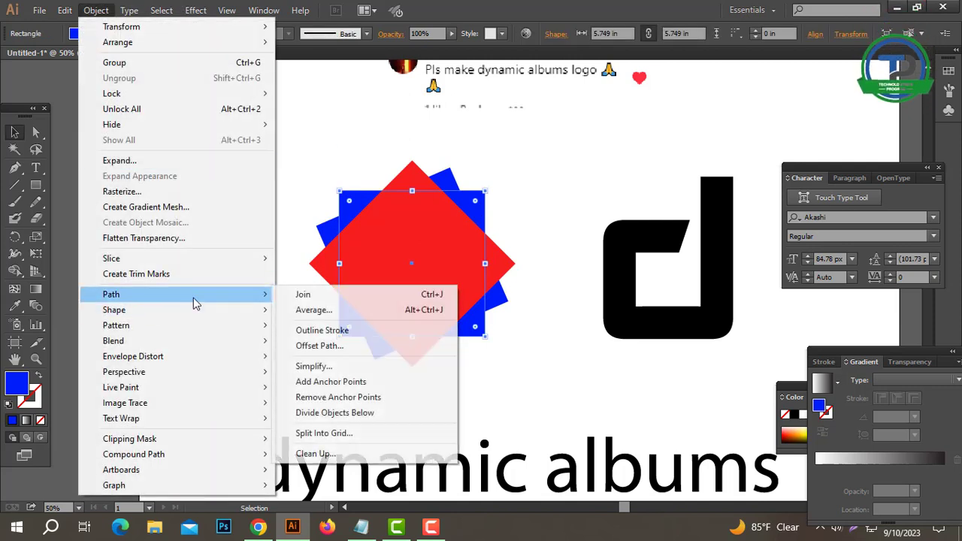
{"action": "left_click", "coordinate": [342, 347]}
{"action": "type", "text": "0.0"}
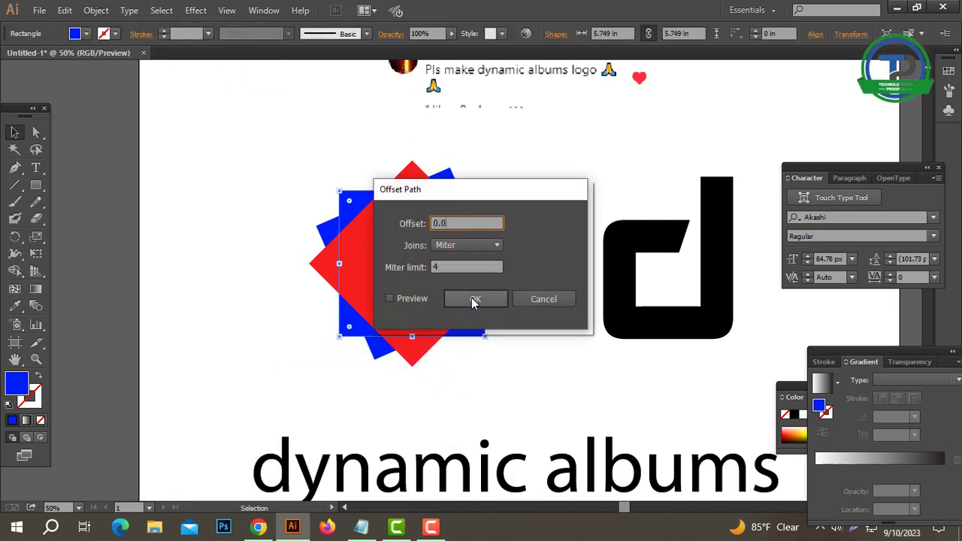
{"action": "left_click", "coordinate": [473, 299]}
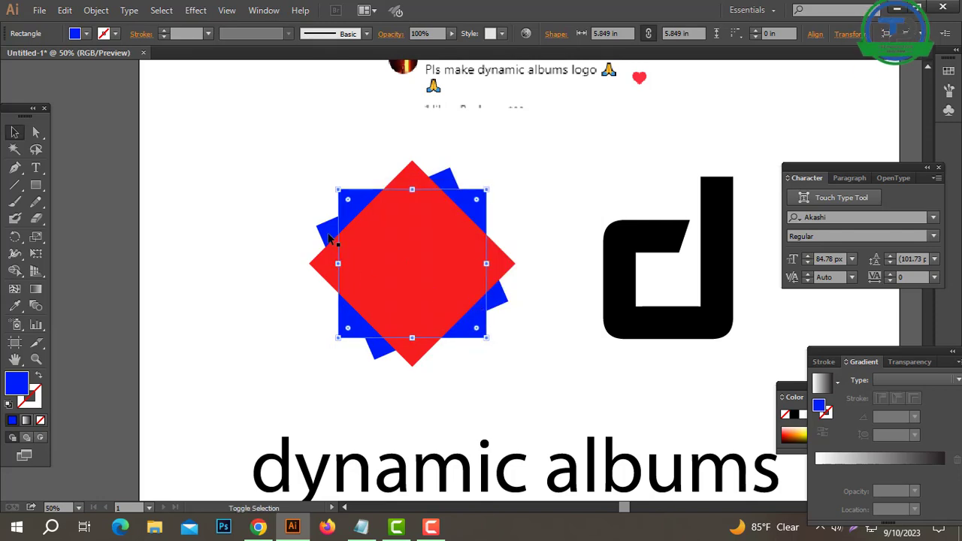
- Try cutting the offset copy and tilted blue square against each other with Pathfinder's Minus Front, and undo it
{"action": "left_click", "coordinate": [432, 220], "text": "shift"}
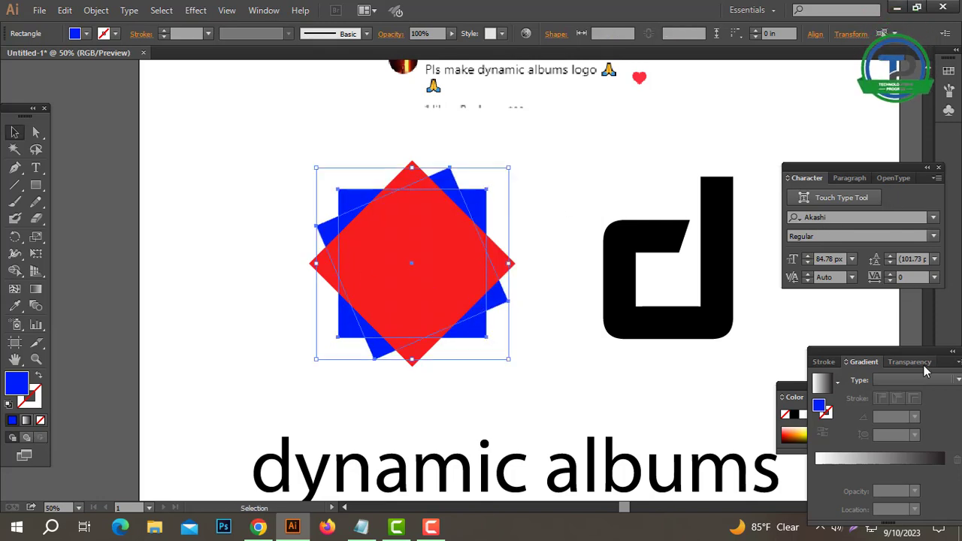
{"action": "left_click", "coordinate": [265, 10]}
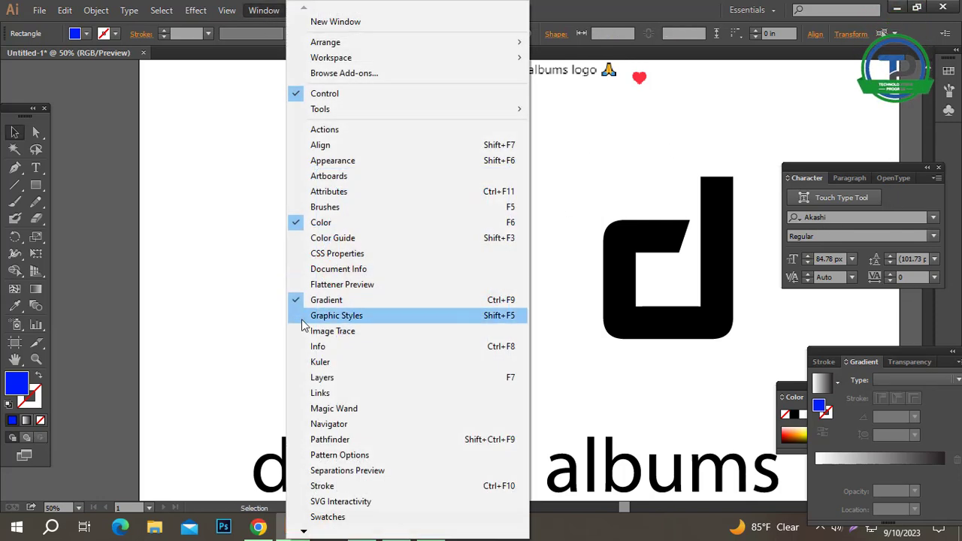
{"action": "left_click", "coordinate": [334, 439]}
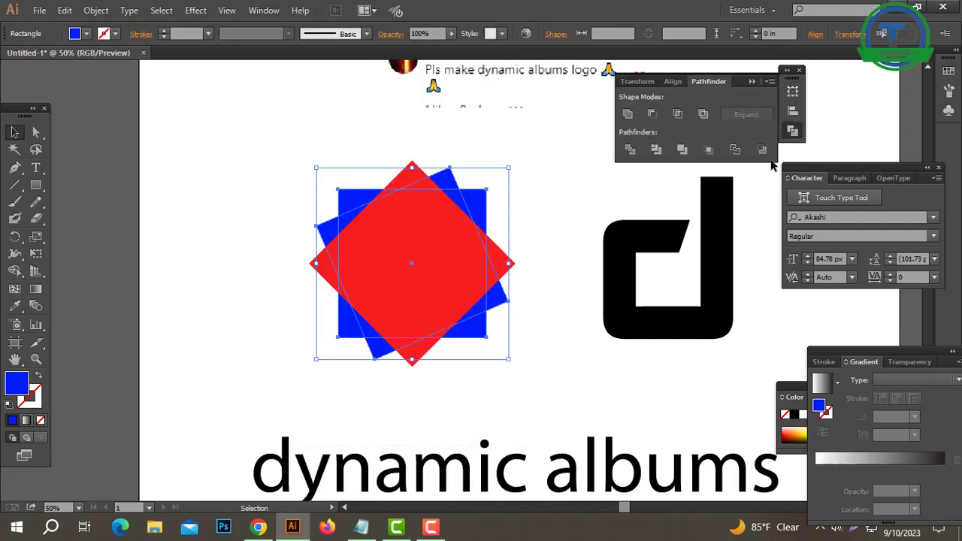
{"action": "left_click", "coordinate": [654, 115]}
{"action": "key", "text": "ctrl+z"}
{"action": "left_click", "coordinate": [582, 189]}
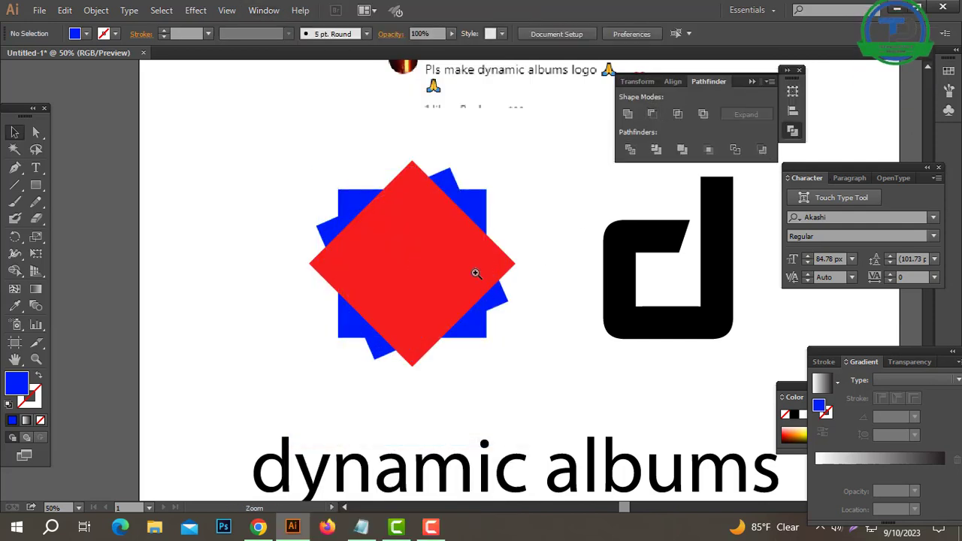
- Delete the enlarged offset copy of the upright blue square
{"action": "left_click", "coordinate": [479, 272], "text": "ctrl"}
{"action": "left_click", "coordinate": [434, 166]}
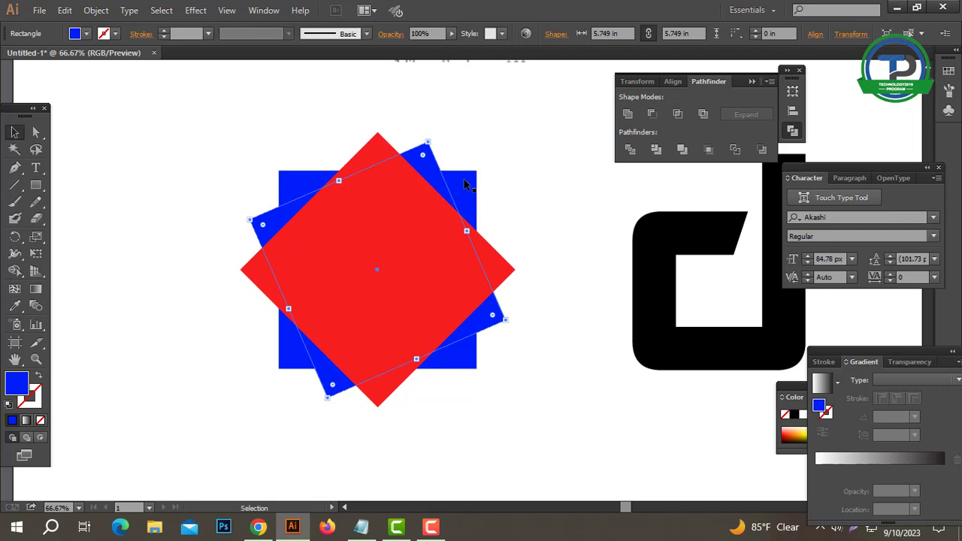
{"action": "left_click", "coordinate": [465, 184]}
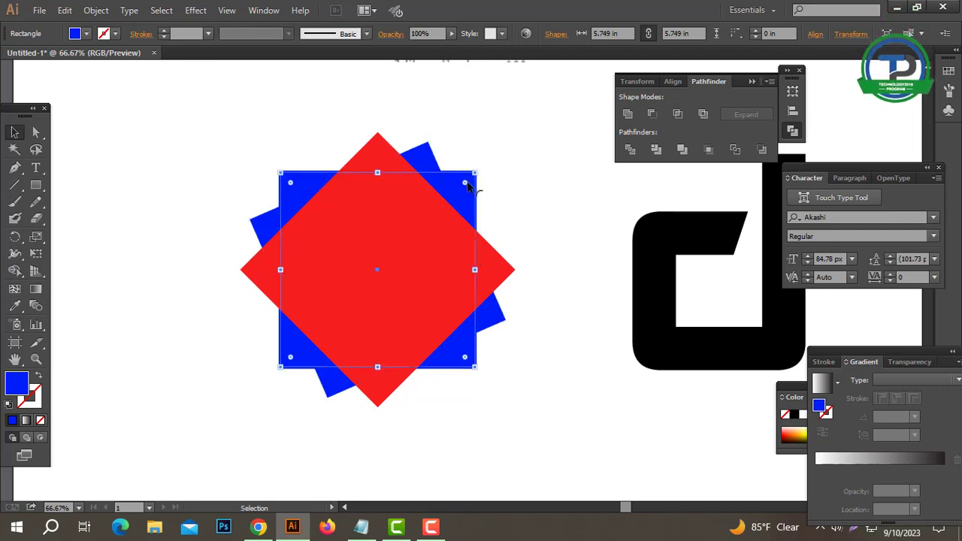
{"action": "left_click", "coordinate": [485, 182]}
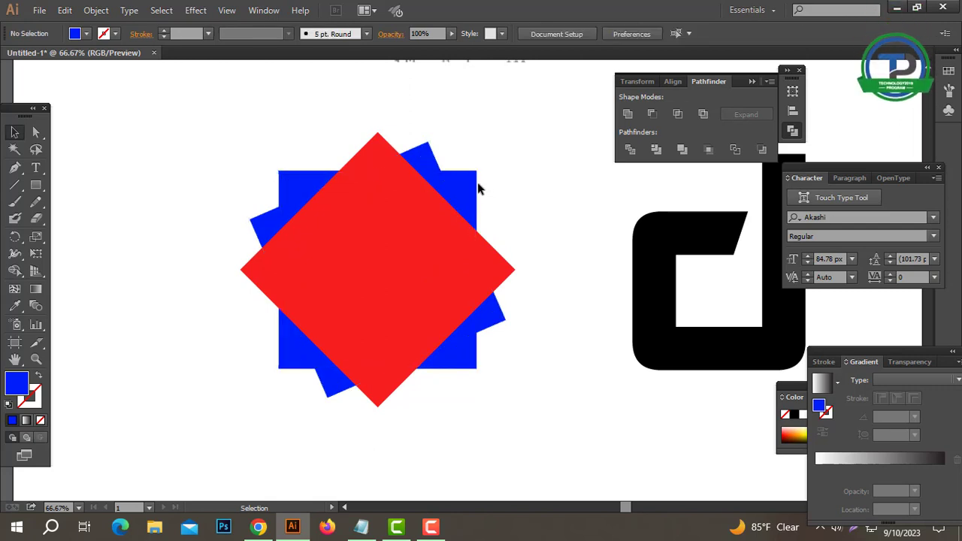
{"action": "left_click", "coordinate": [476, 183]}
{"action": "left_click", "coordinate": [482, 187]}
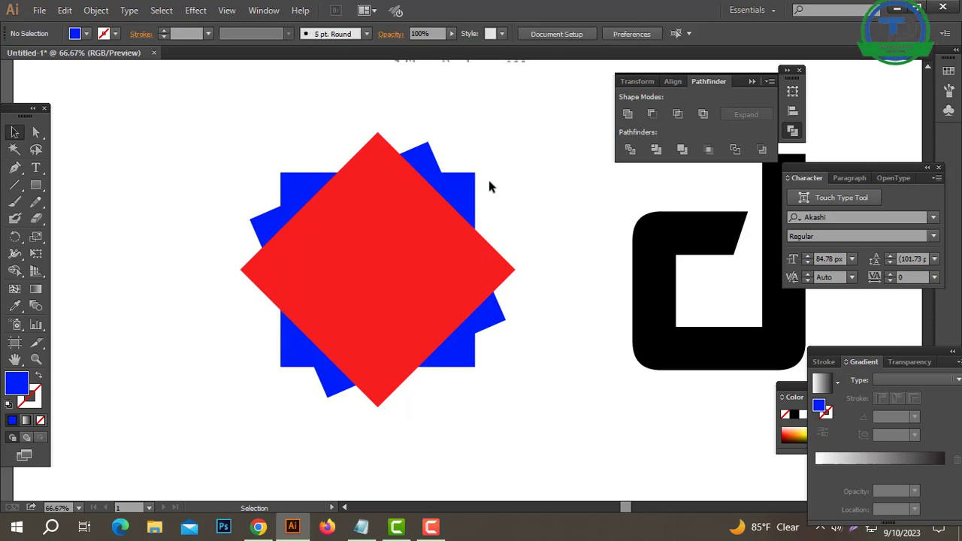
{"action": "left_click", "coordinate": [477, 188]}
- Bring the tilted blue square to the front of the stack
{"action": "left_click", "coordinate": [427, 160]}
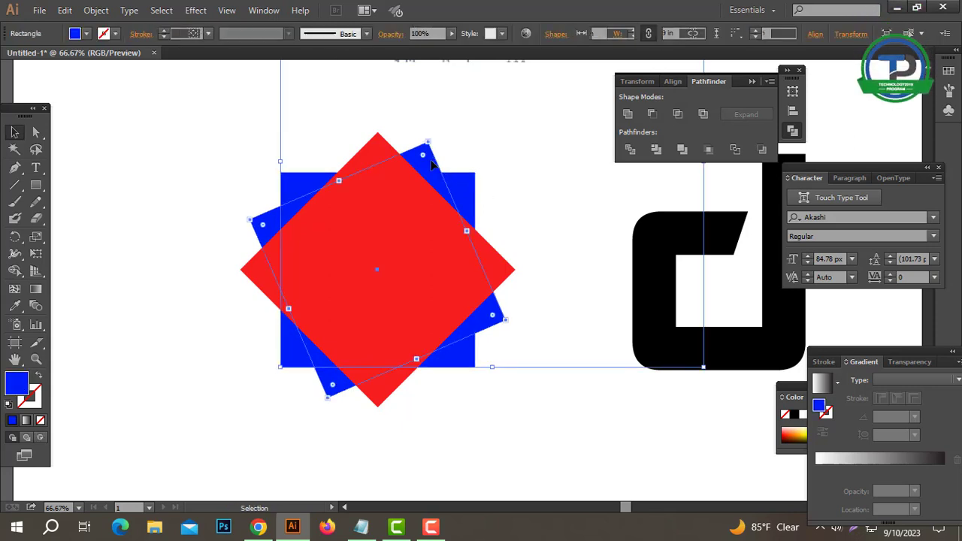
{"action": "right_click", "coordinate": [428, 162]}
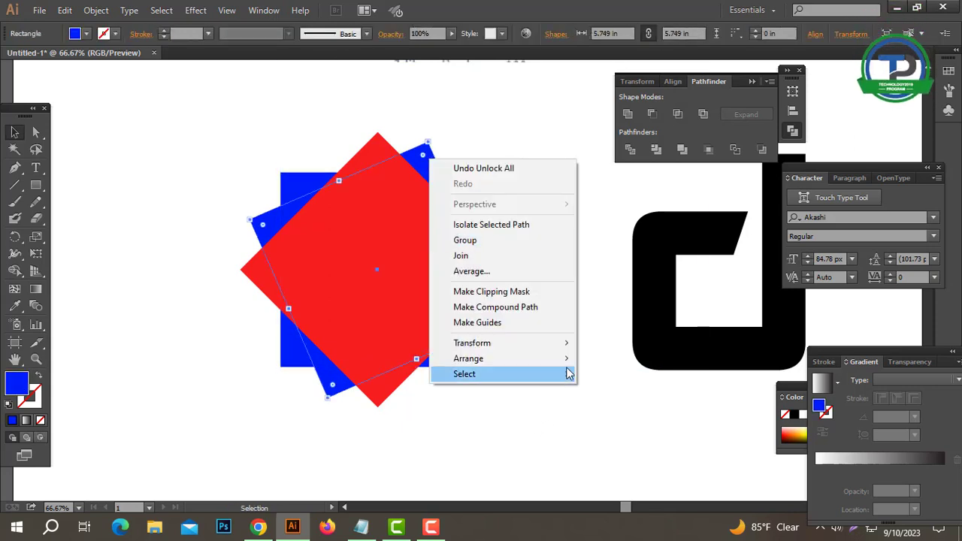
{"action": "mouse_move", "coordinate": [526, 356]}
{"action": "left_click", "coordinate": [644, 361]}
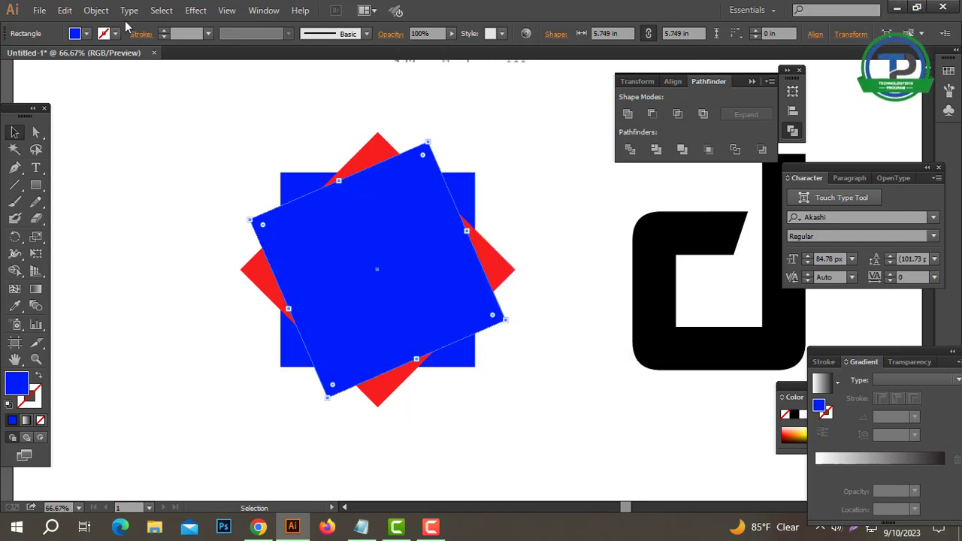
- Offset the tilted blue square's path by 0.07 in and subtract the offset copy from the upright square with Minus Front
{"action": "left_click", "coordinate": [96, 10]}
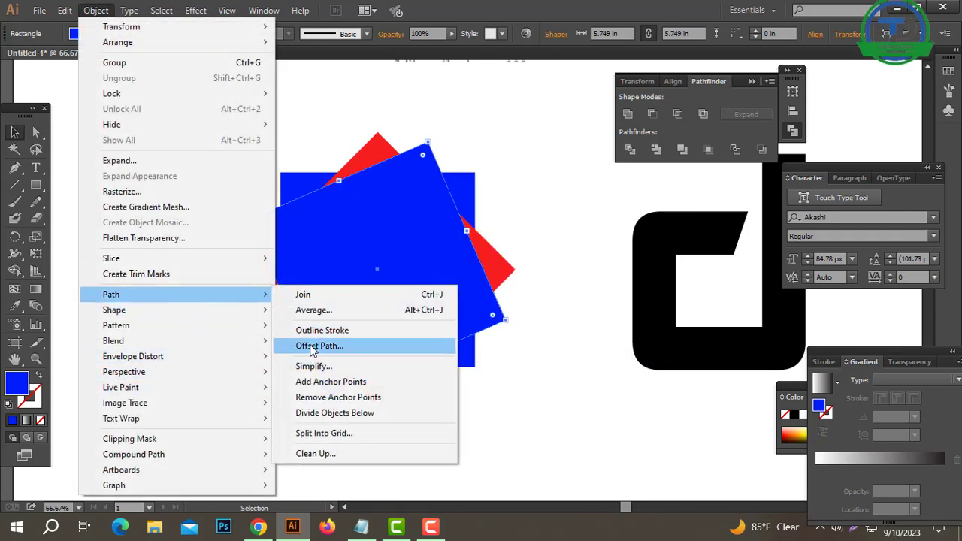
{"action": "left_click", "coordinate": [311, 342]}
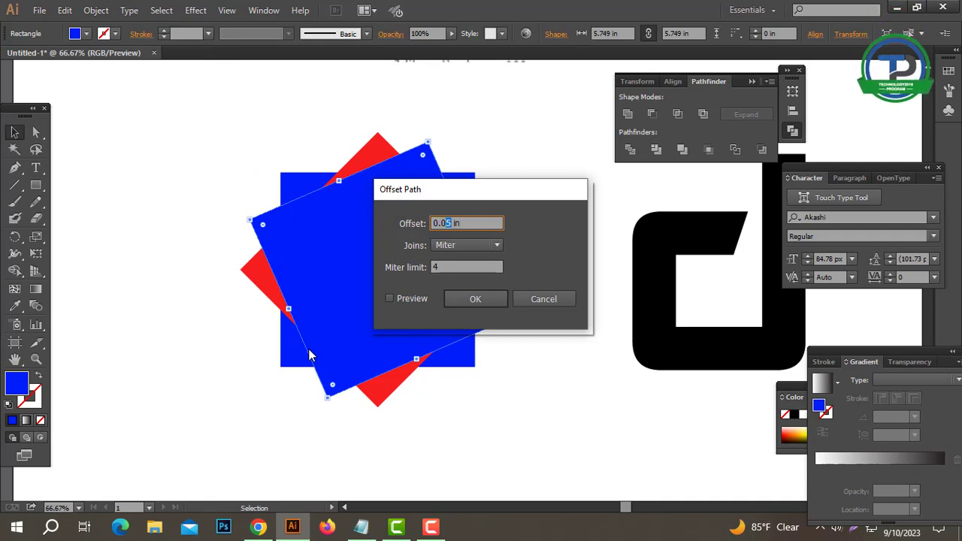
{"action": "key", "text": "Return"}
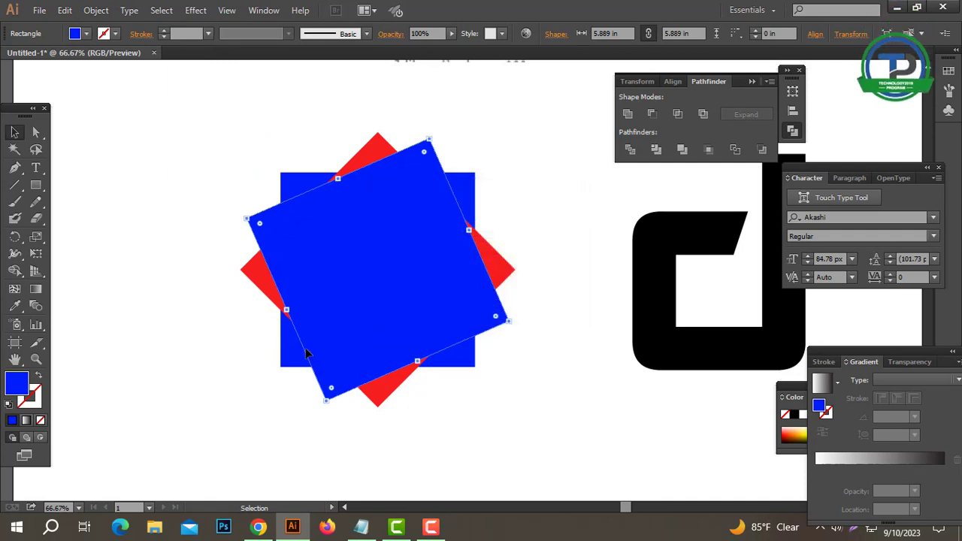
{"action": "left_click", "coordinate": [465, 181], "text": "shift"}
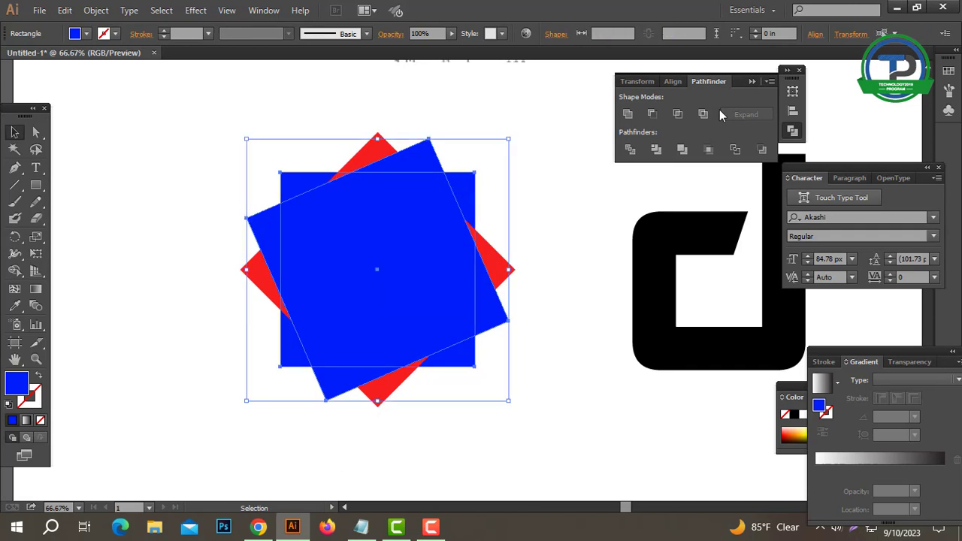
{"action": "left_click", "coordinate": [653, 115]}
{"action": "left_click", "coordinate": [532, 208]}
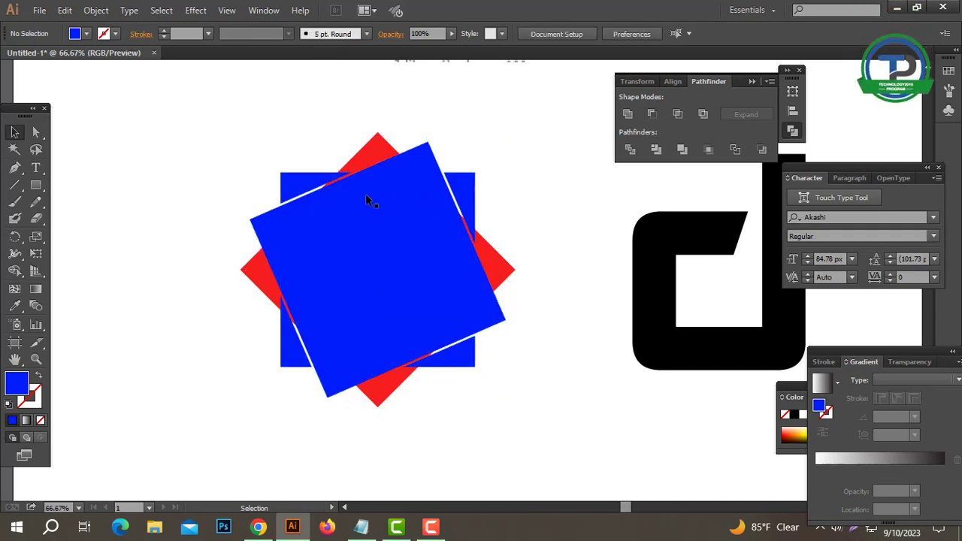
- Bring the red diamond to the front of the stack
{"action": "left_click", "coordinate": [381, 155]}
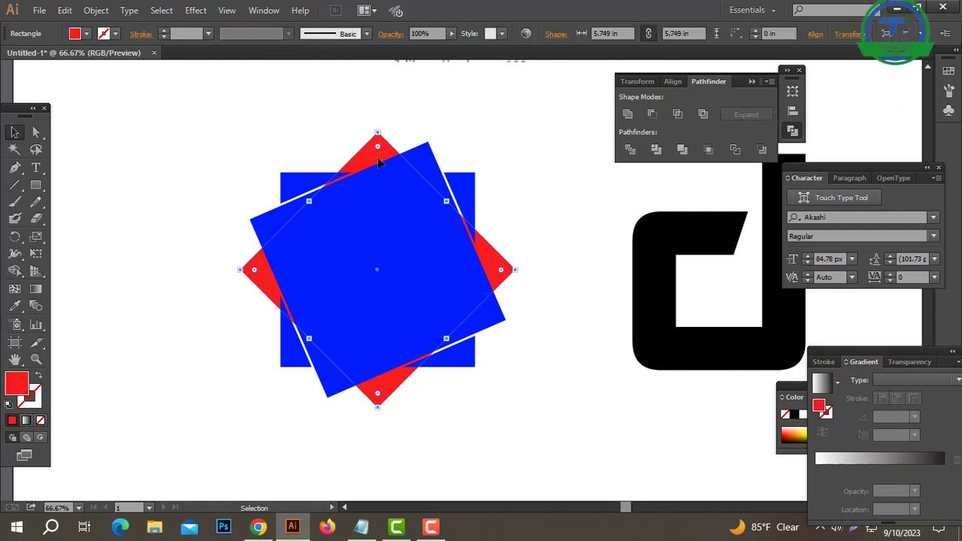
{"action": "right_click", "coordinate": [368, 148]}
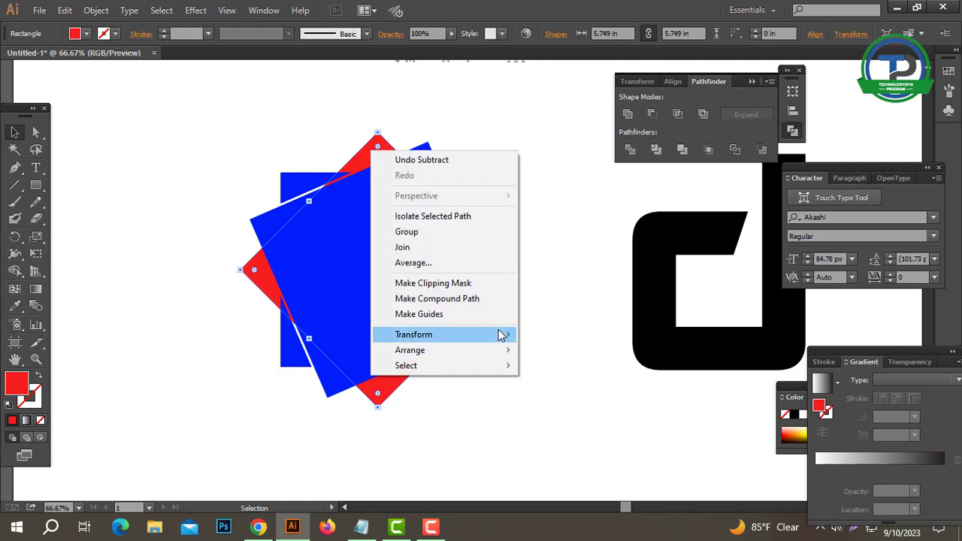
{"action": "mouse_move", "coordinate": [501, 351]}
{"action": "left_click", "coordinate": [579, 350]}
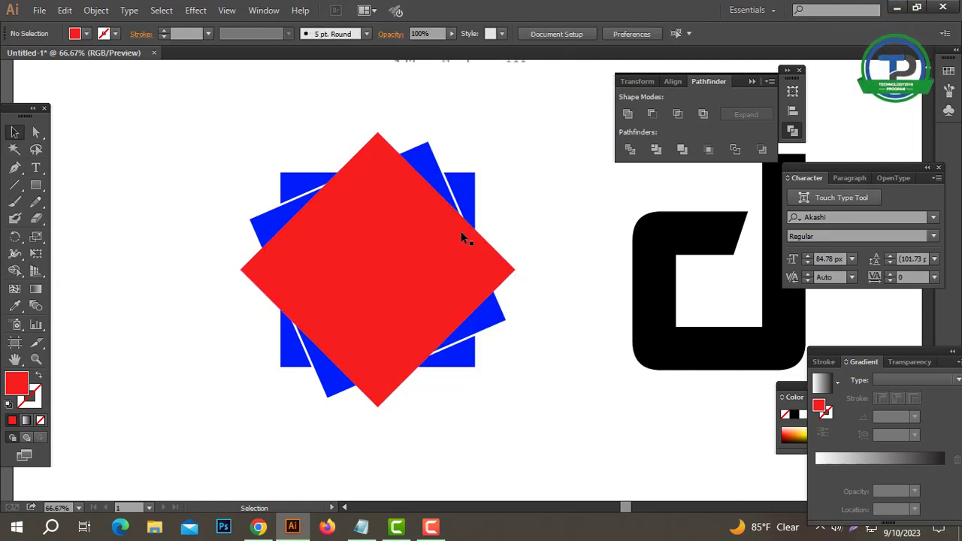
- Offset the red diamond's path by 0.07 in and subtract the offset copy from the tilted blue square
{"action": "left_click", "coordinate": [413, 195]}
{"action": "left_click", "coordinate": [96, 10]}
{"action": "mouse_move", "coordinate": [119, 299]}
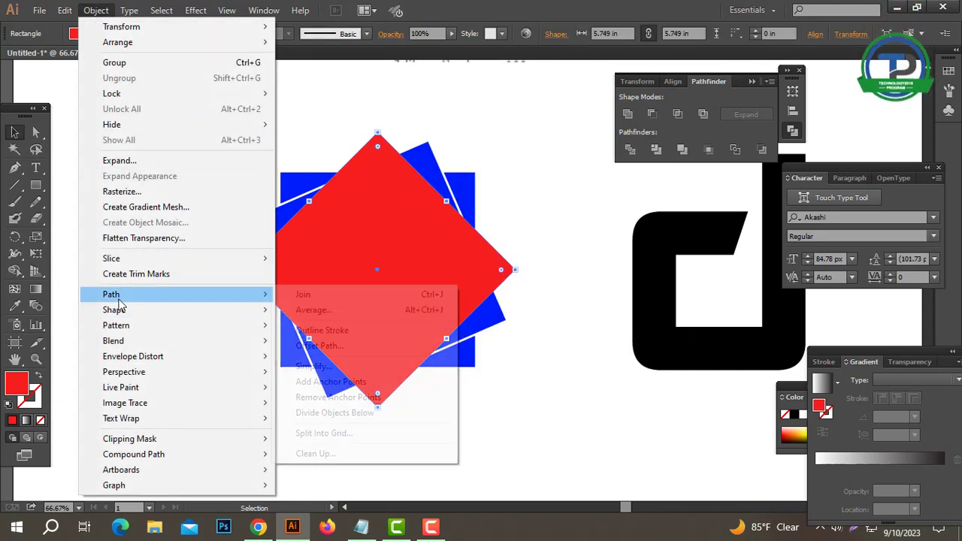
{"action": "left_click", "coordinate": [331, 346]}
{"action": "left_click", "coordinate": [466, 297]}
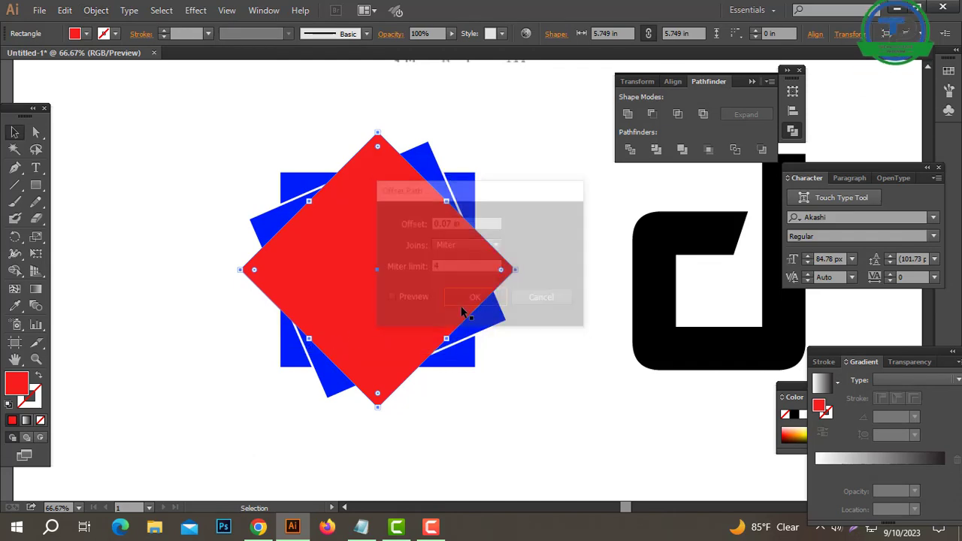
{"action": "left_click", "coordinate": [267, 234], "text": "shift"}
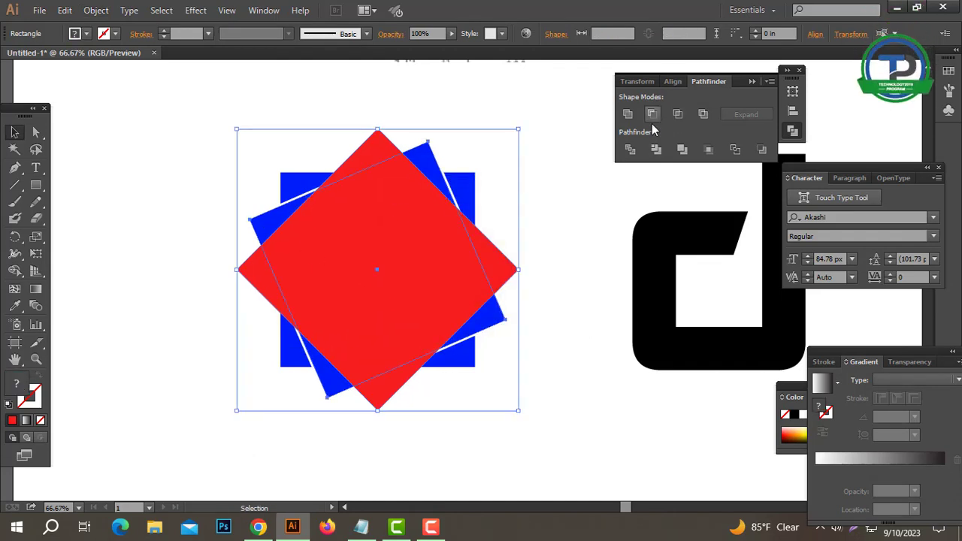
{"action": "left_click", "coordinate": [548, 159]}
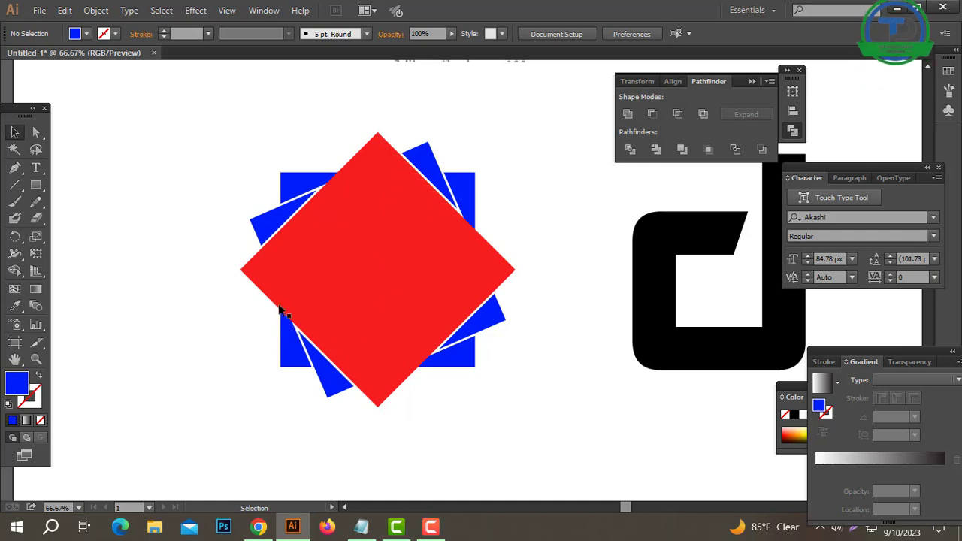
- Ungroup the remaining corner pieces of the upright blue square
{"action": "left_click", "coordinate": [392, 259]}
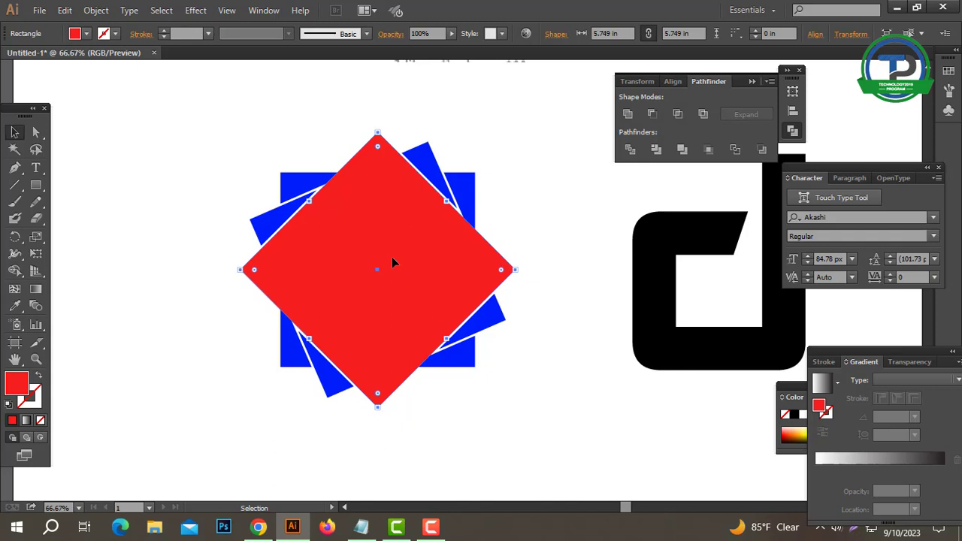
{"action": "left_click", "coordinate": [91, 14]}
{"action": "left_click", "coordinate": [543, 280]}
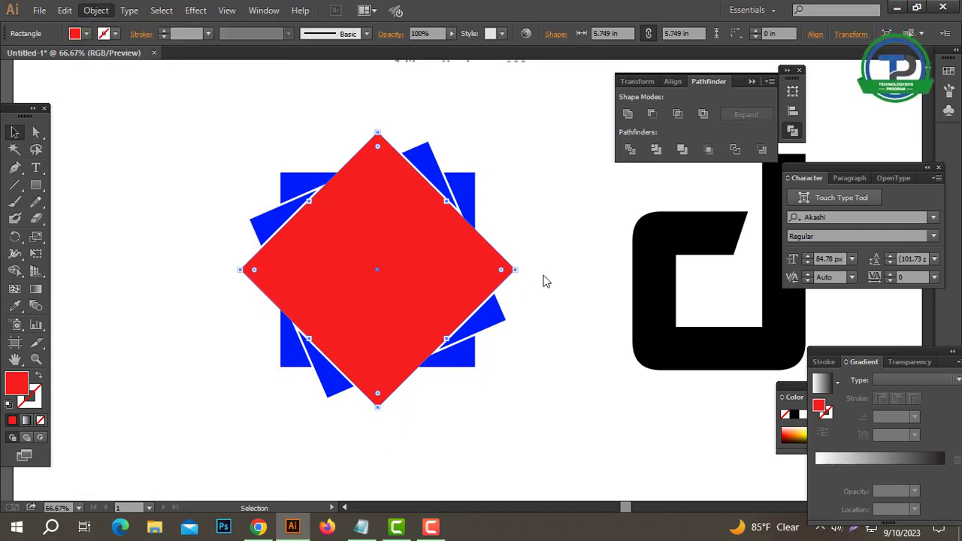
{"action": "right_click", "coordinate": [473, 356]}
{"action": "left_click", "coordinate": [511, 430]}
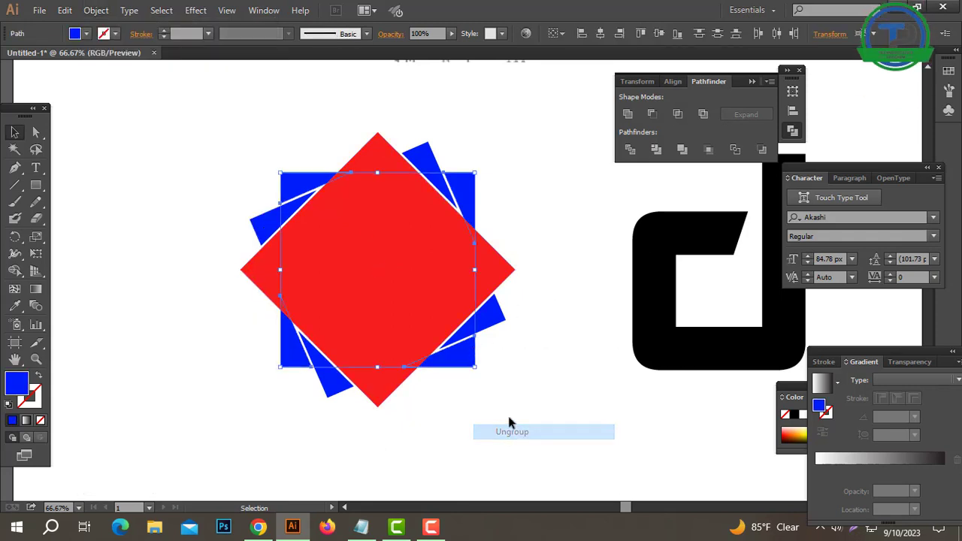
- Offset the red diamond's path by 0.07 in and subtract the copy from the upright square's lower-right corner piece
{"action": "left_click", "coordinate": [431, 288]}
{"action": "left_click", "coordinate": [96, 10]}
{"action": "mouse_move", "coordinate": [188, 293]}
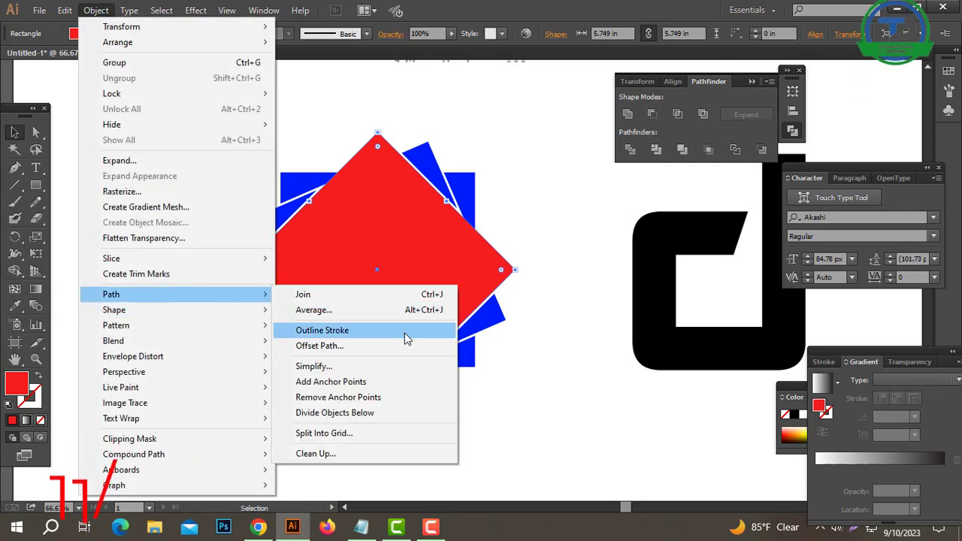
{"action": "left_click", "coordinate": [350, 347]}
{"action": "left_click", "coordinate": [478, 299]}
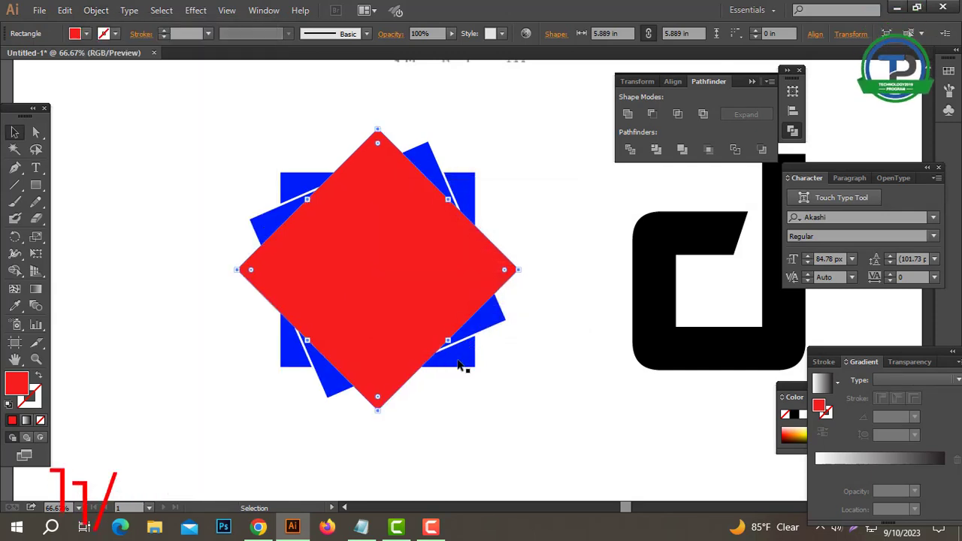
{"action": "left_click", "coordinate": [629, 206]}
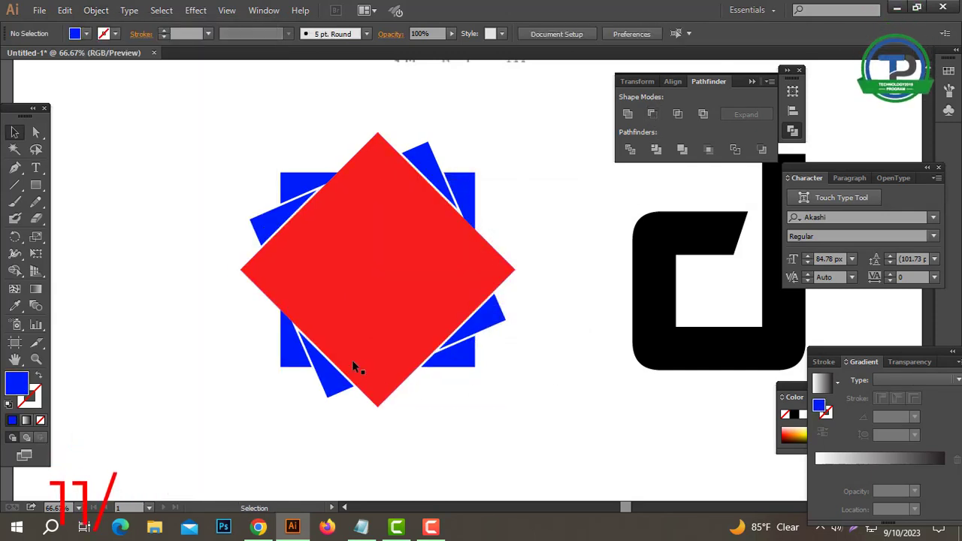
- Offset the red diamond's path by 0.07 in and subtract the copy from the upright square's upper-right corner piece
{"action": "left_click", "coordinate": [254, 256]}
{"action": "left_click", "coordinate": [96, 9]}
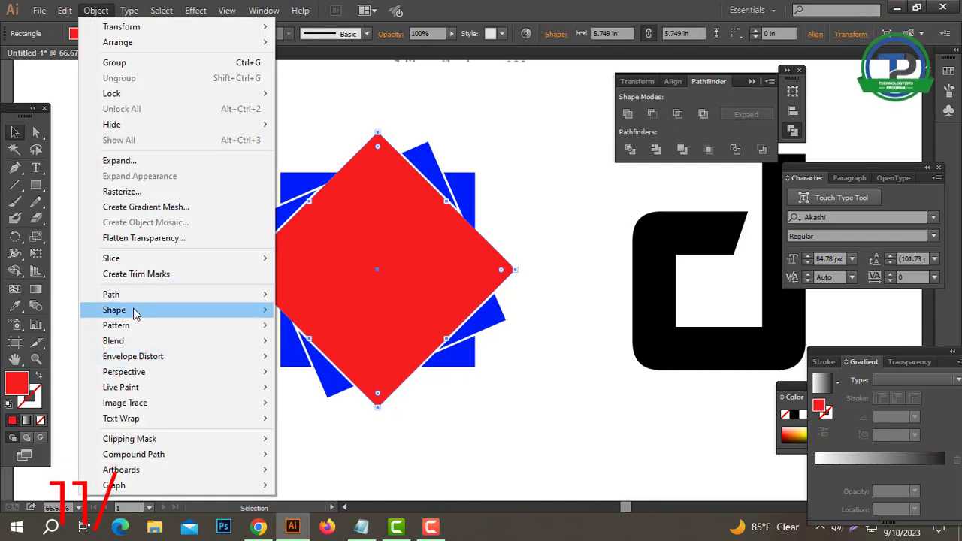
{"action": "mouse_move", "coordinate": [188, 294]}
{"action": "left_click", "coordinate": [339, 346]}
{"action": "key", "text": "Return"}
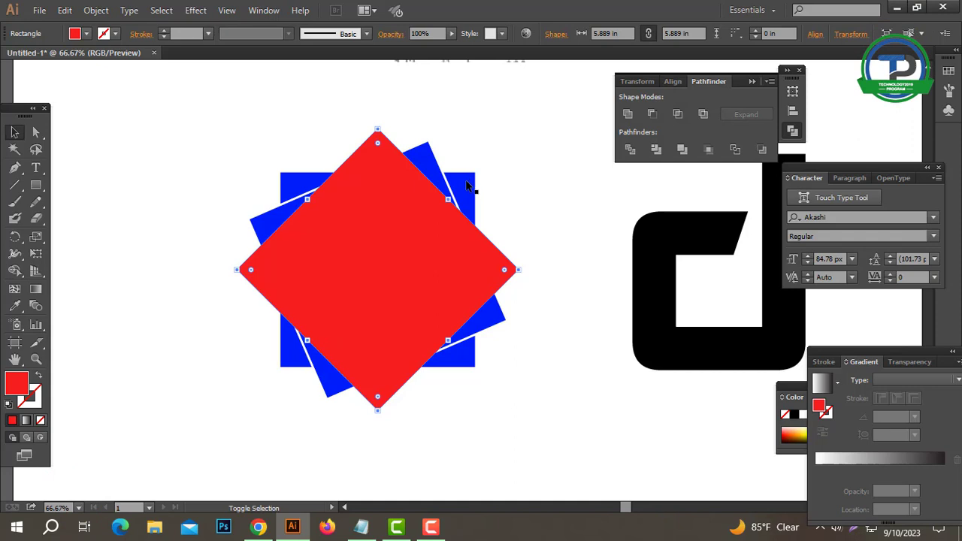
{"action": "left_click", "coordinate": [545, 234]}
- Offset the red diamond's path by 0.07 in and subtract the copy from the upright square's upper-left corner piece
{"action": "left_click", "coordinate": [421, 224]}
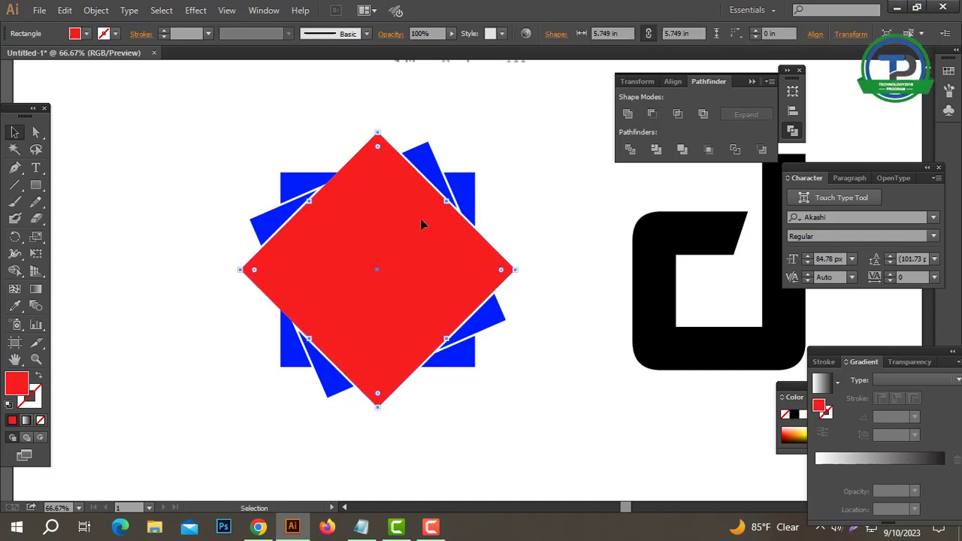
{"action": "left_click", "coordinate": [96, 10]}
{"action": "mouse_move", "coordinate": [157, 293]}
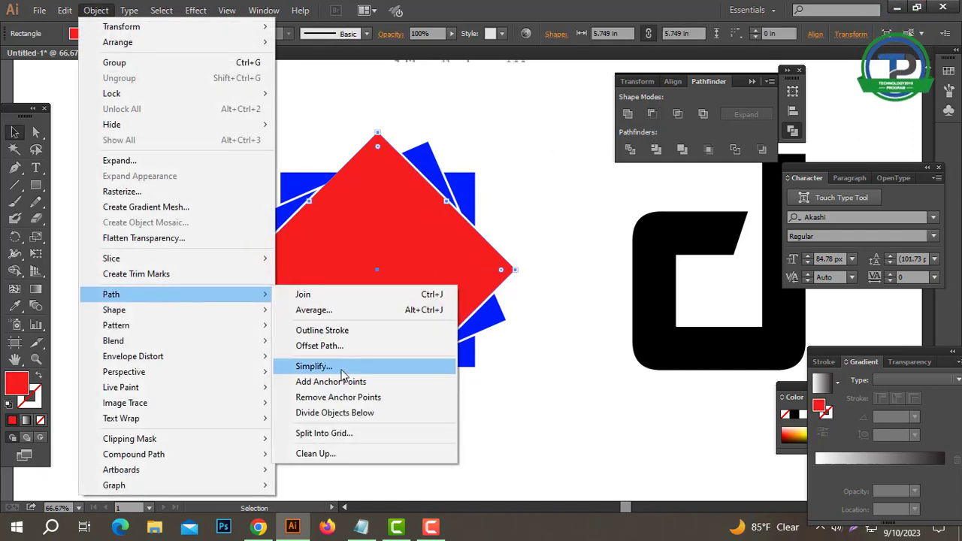
{"action": "left_click", "coordinate": [340, 347]}
{"action": "key", "text": "Return"}
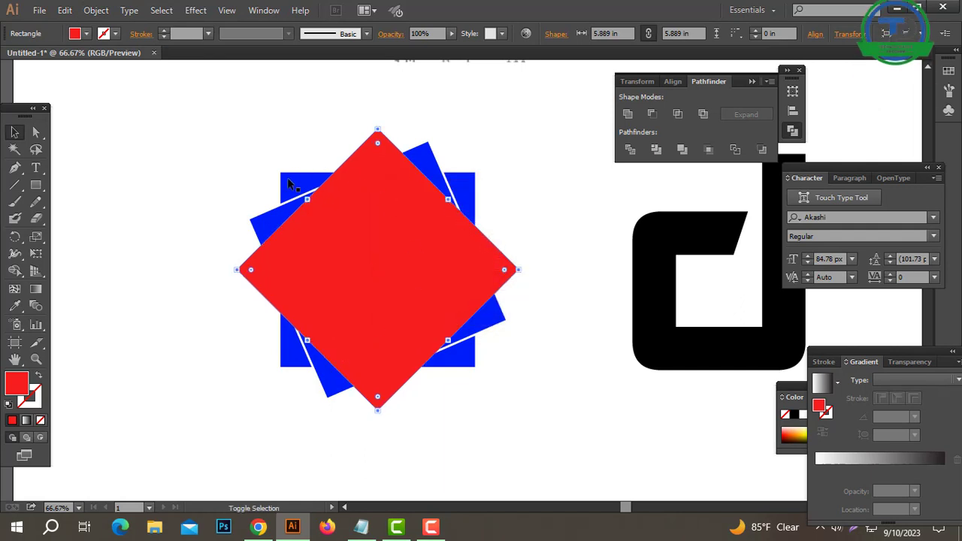
{"action": "left_click", "coordinate": [652, 114]}
- Offset the red diamond's path by 0.07 in and subtract the copy from the upright square's lower-left corner piece
{"action": "left_click", "coordinate": [440, 250]}
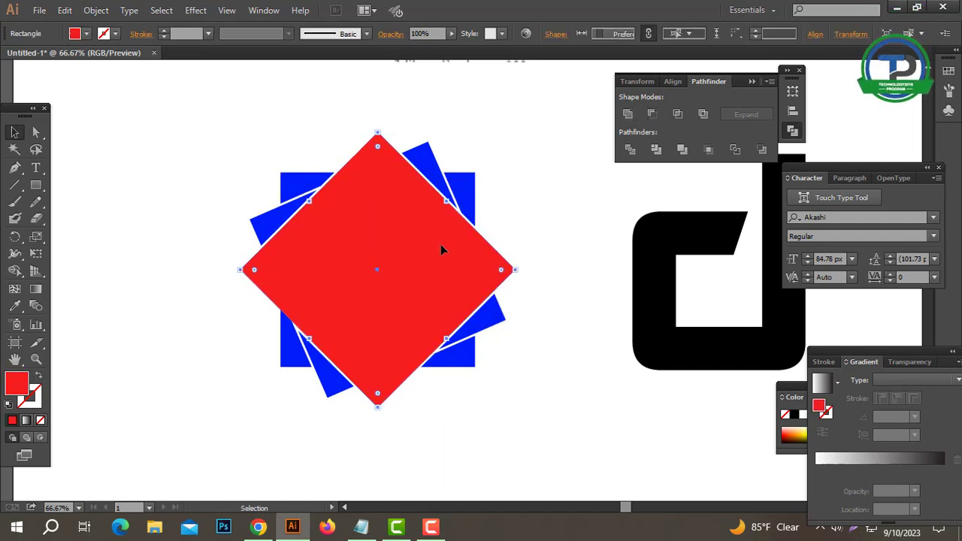
{"action": "left_click", "coordinate": [106, 9]}
{"action": "mouse_move", "coordinate": [136, 296]}
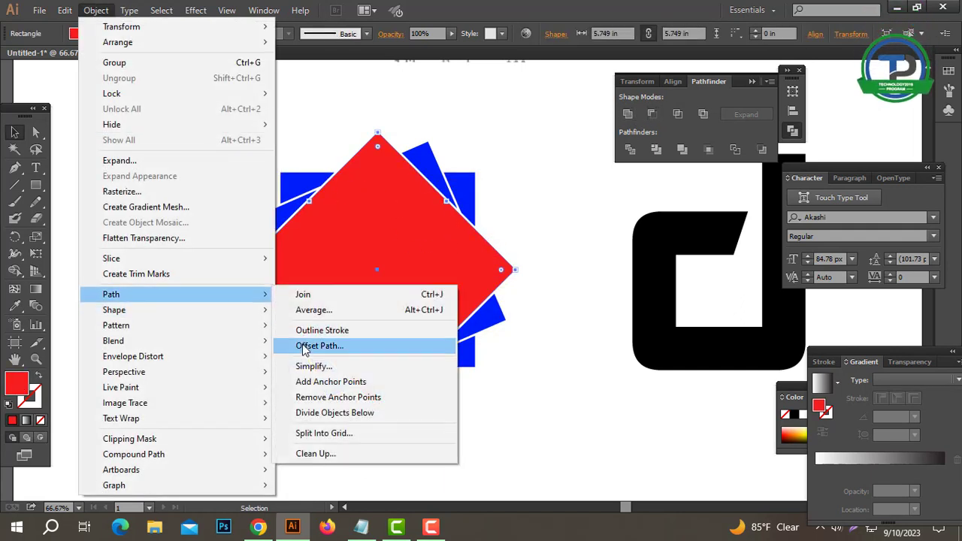
{"action": "left_click", "coordinate": [315, 346]}
{"action": "key", "text": "Return"}
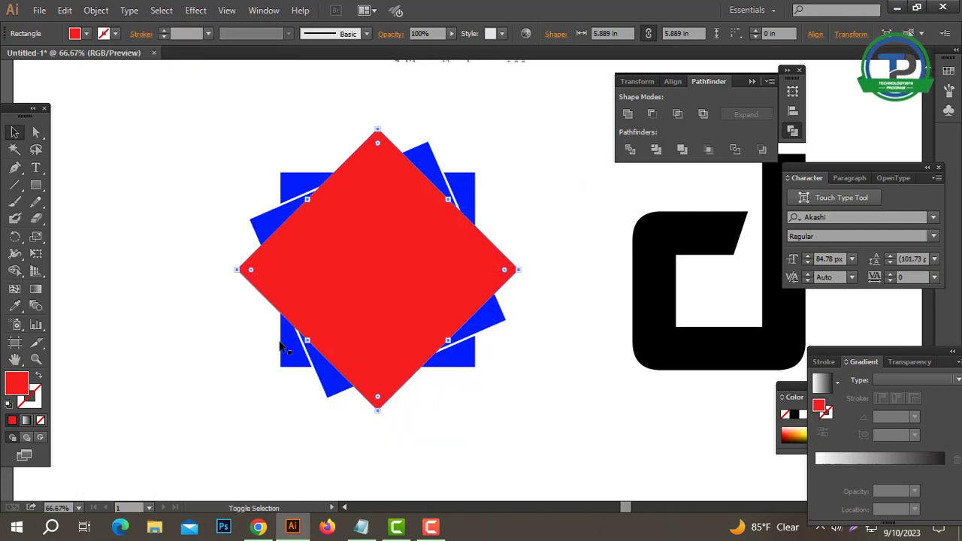
{"action": "left_click", "coordinate": [298, 365], "text": "shift"}
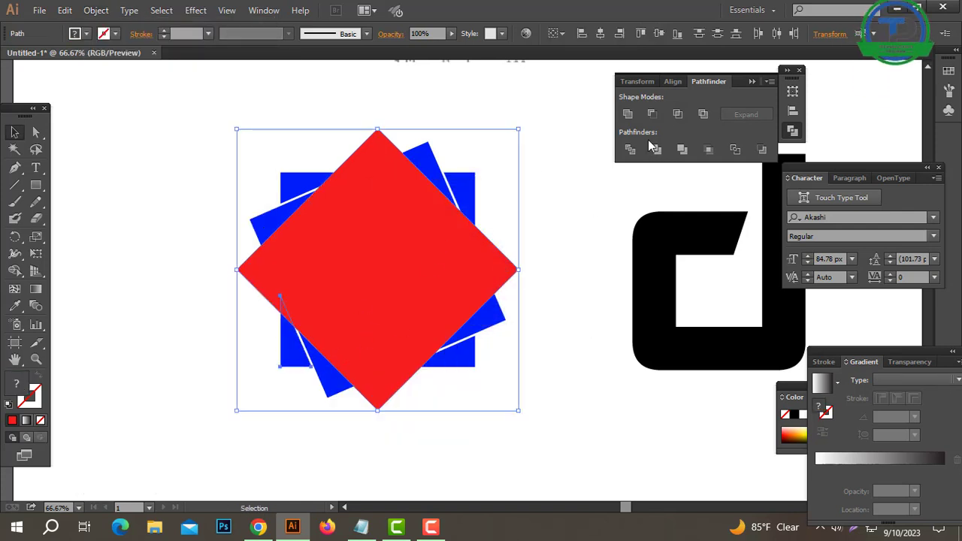
{"action": "left_click", "coordinate": [653, 114]}
{"action": "left_click", "coordinate": [592, 235]}
{"action": "left_click_drag", "start_coordinate": [522, 203], "coordinate": [213, 406]}
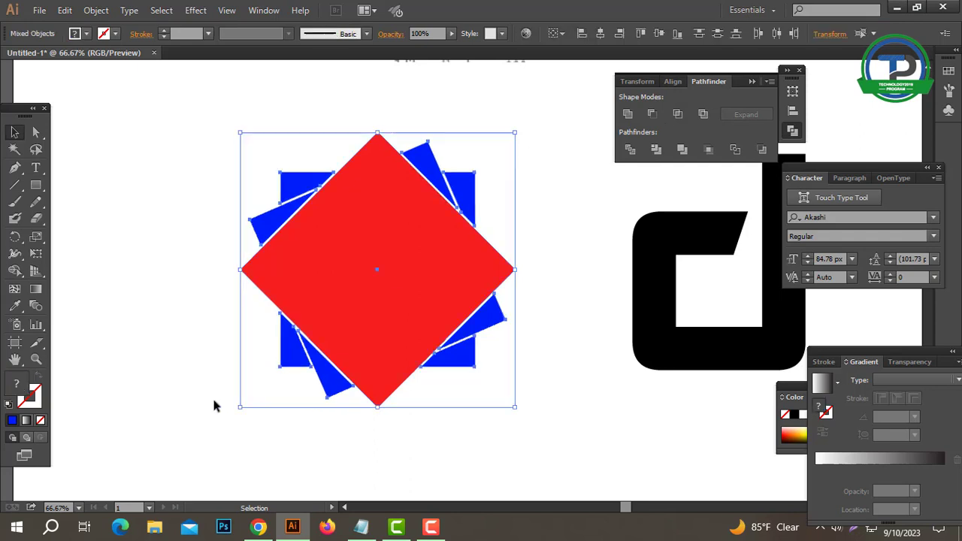
{"action": "left_click", "coordinate": [212, 401]}
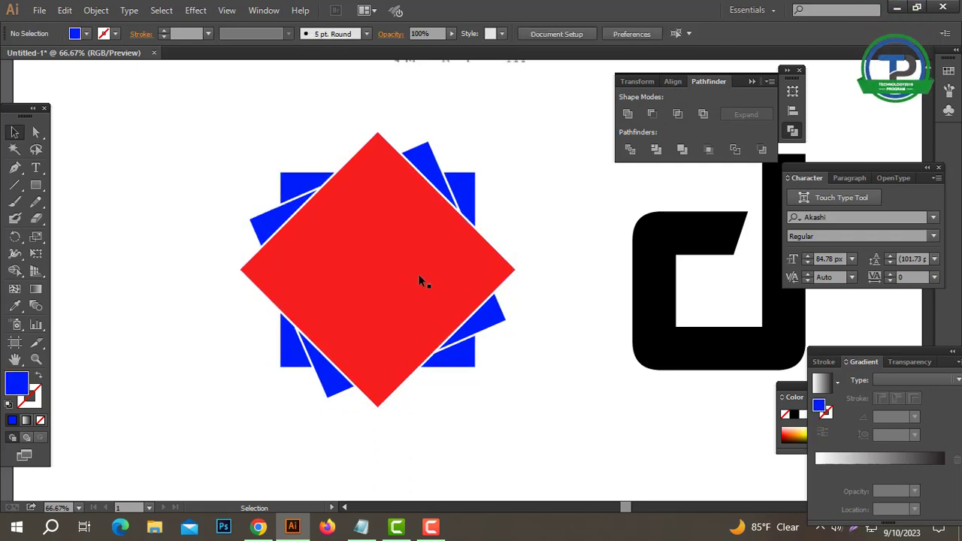
- Place the black "d" over the red diamond at a reduced size and bring it to the front
{"action": "left_click_drag", "start_coordinate": [665, 364], "coordinate": [368, 311]}
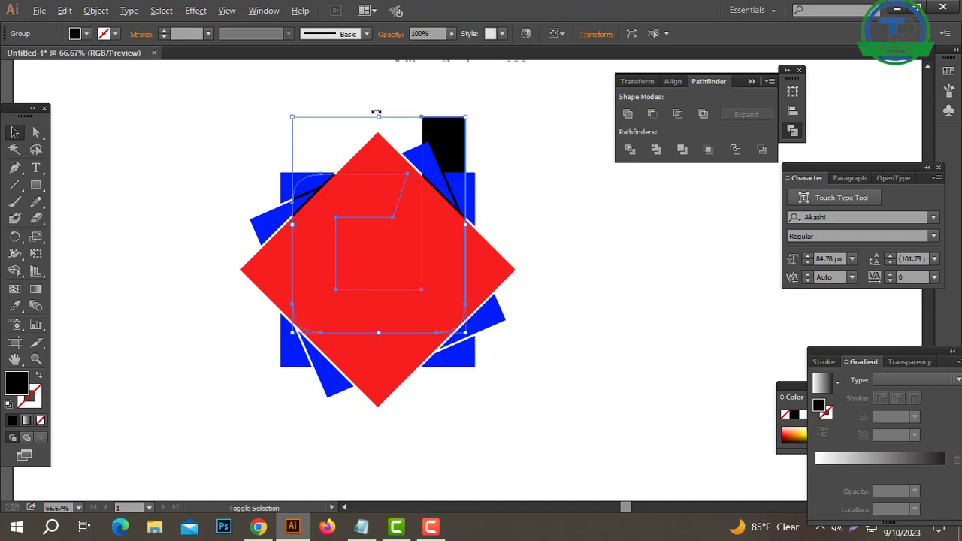
{"action": "left_click_drag", "start_coordinate": [382, 118], "coordinate": [379, 151]}
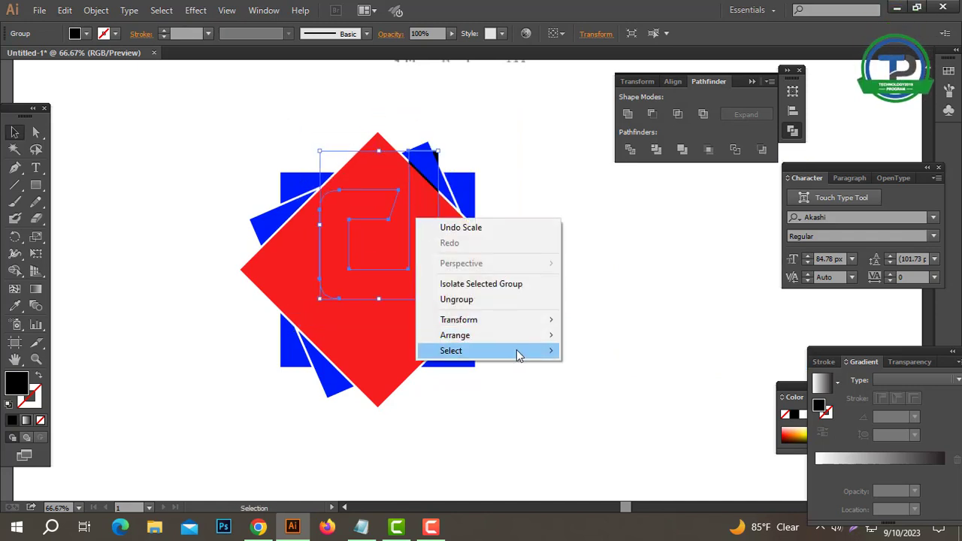
{"action": "mouse_move", "coordinate": [526, 335]}
{"action": "left_click", "coordinate": [614, 333]}
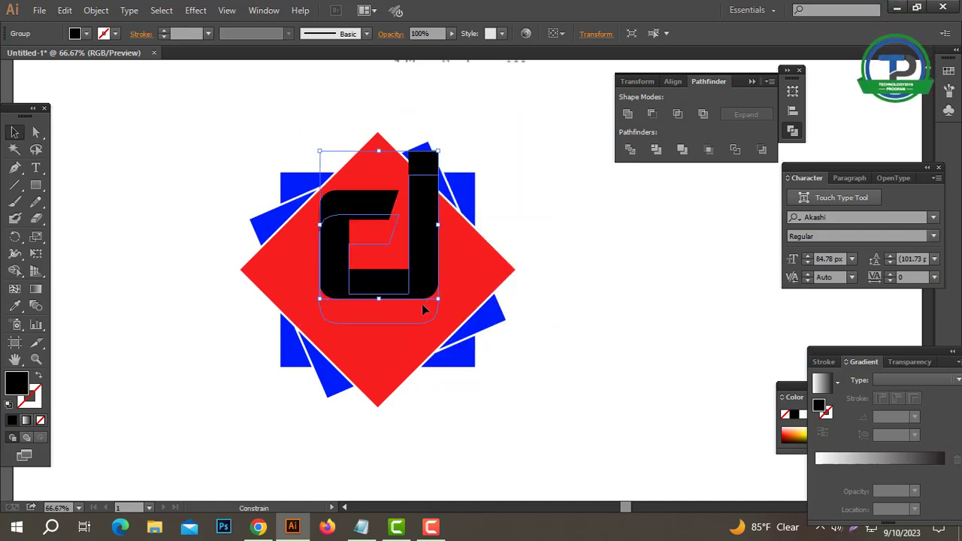
{"action": "left_click_drag", "start_coordinate": [423, 308], "coordinate": [423, 309]}
- Recolour the "d" white by sampling the blank artboard with the Eyedropper
{"action": "left_click", "coordinate": [15, 308]}
{"action": "left_click", "coordinate": [82, 278]}
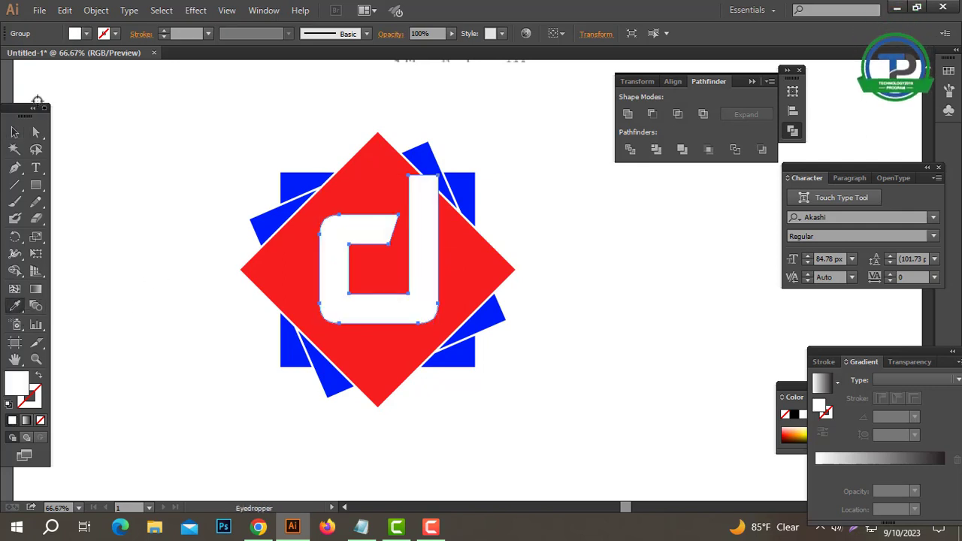
{"action": "left_click", "coordinate": [15, 133]}
- Move the white "d" slightly upward to centre it on the red diamond
{"action": "key", "text": "ctrl+plus"}
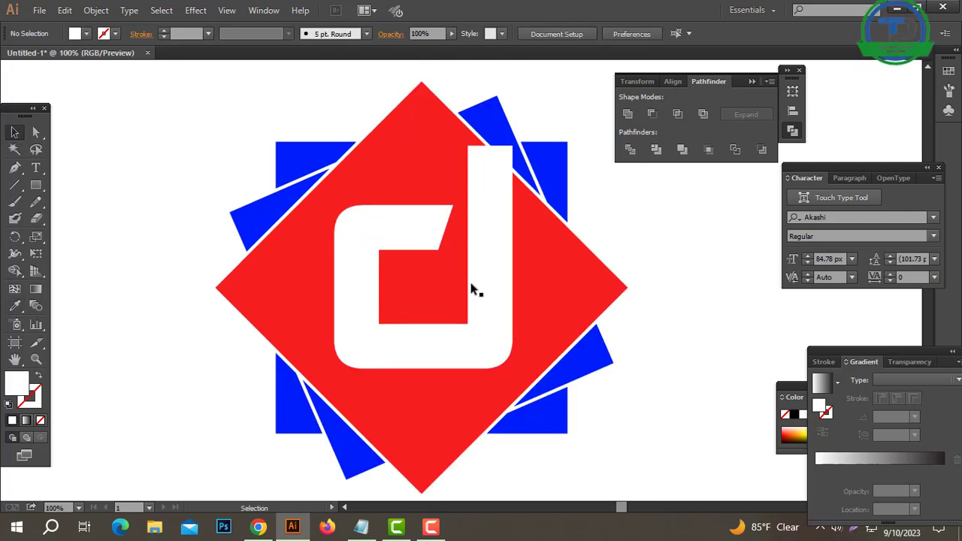
{"action": "left_click_drag", "start_coordinate": [476, 301], "coordinate": [424, 302]}
{"action": "left_click", "coordinate": [567, 218]}
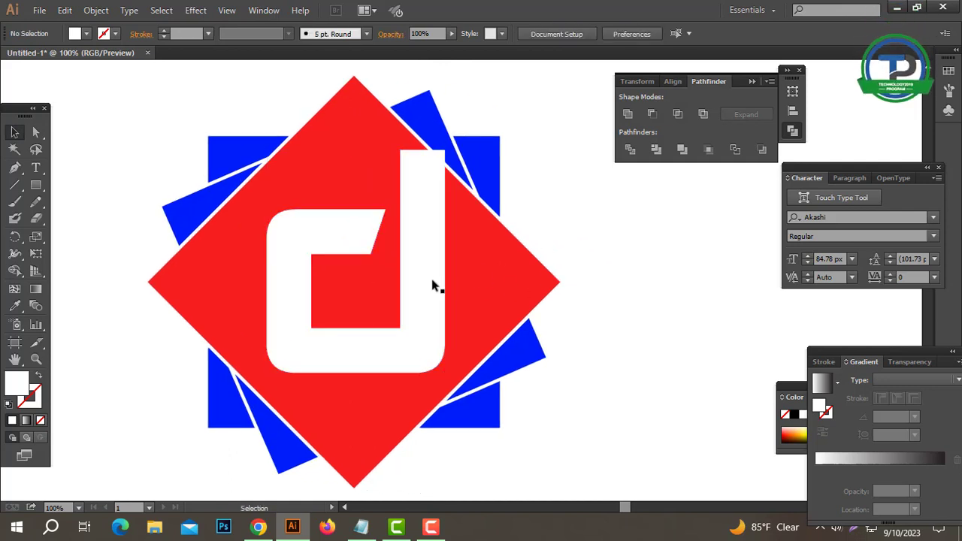
{"action": "left_click", "coordinate": [432, 284]}
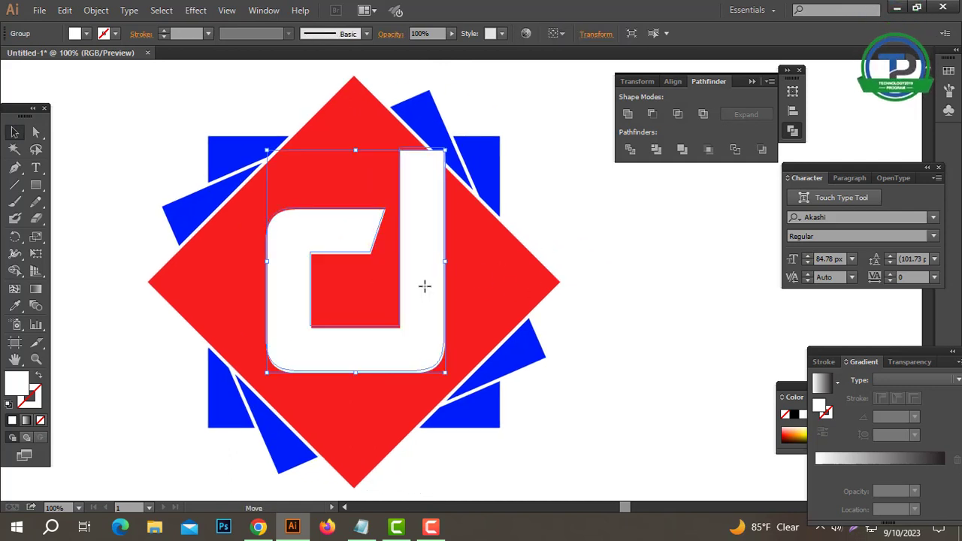
{"action": "left_click_drag", "start_coordinate": [425, 286], "coordinate": [424, 285]}
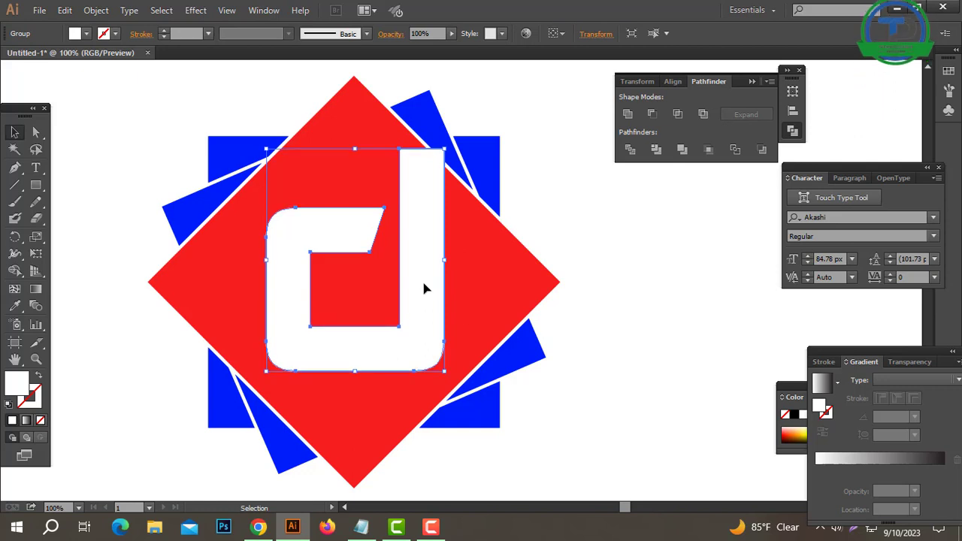
{"action": "left_click", "coordinate": [551, 237]}
- Pull the upper-left anchor point of the "d" stem straight up past the diamond's edge to slant its top
{"action": "left_click_drag", "start_coordinate": [551, 237], "coordinate": [505, 270]}
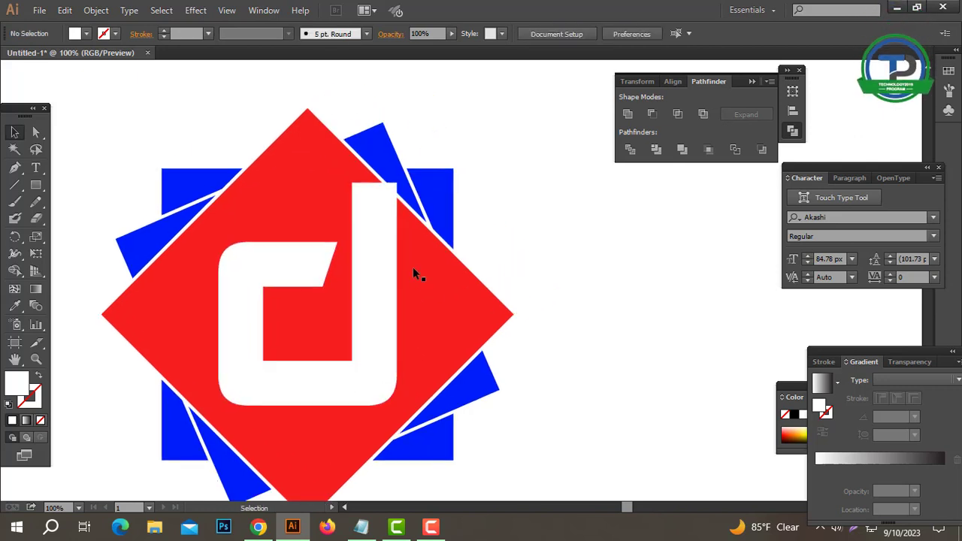
{"action": "left_click", "coordinate": [35, 135]}
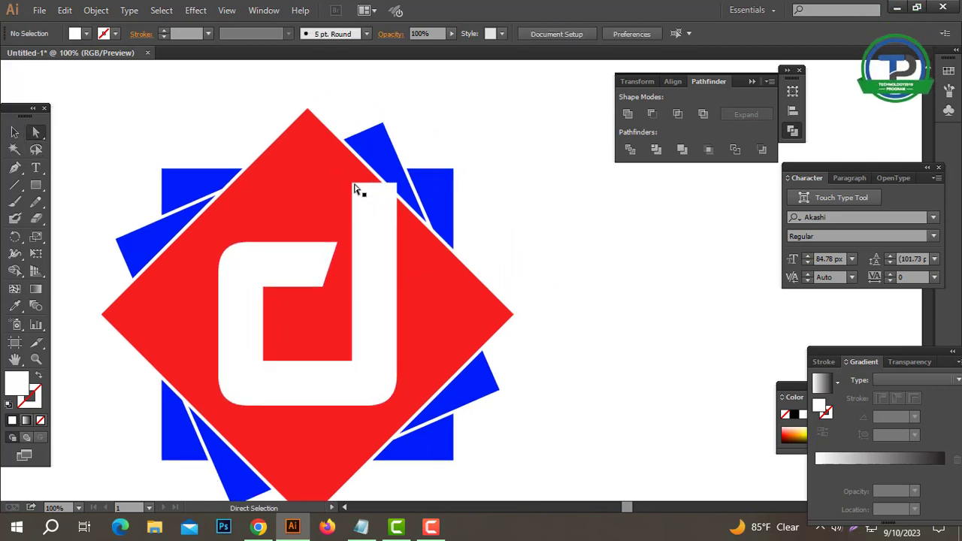
{"action": "left_click", "coordinate": [355, 189]}
{"action": "left_click_drag", "start_coordinate": [352, 184], "coordinate": [353, 118]}
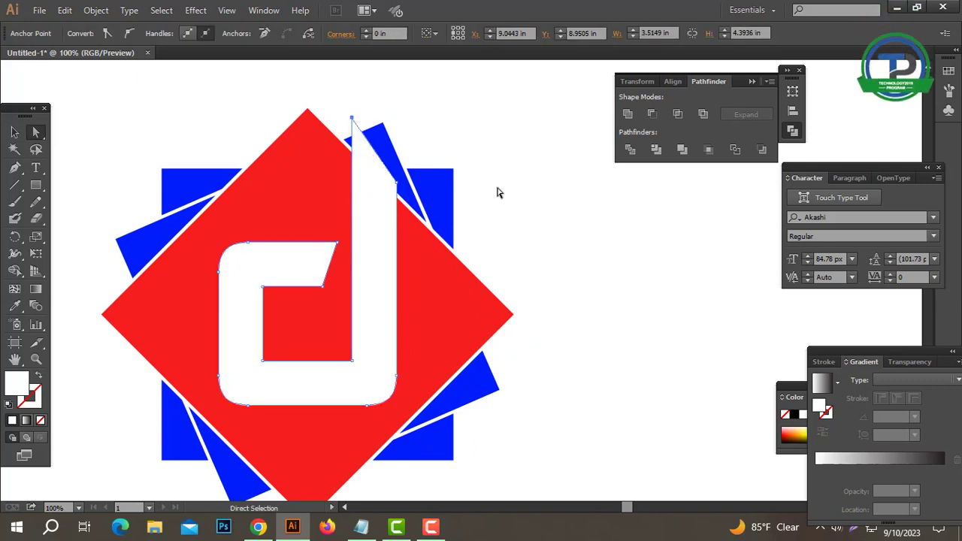
{"action": "left_click", "coordinate": [499, 191]}
- Nudge the white "d" slightly up and left on the red diamond
{"action": "left_click", "coordinate": [444, 275], "text": "ctrl+alt"}
{"action": "left_click", "coordinate": [445, 274], "text": "ctrl+alt"}
{"action": "left_click_drag", "start_coordinate": [470, 303], "coordinate": [423, 277]}
{"action": "left_click", "coordinate": [14, 132]}
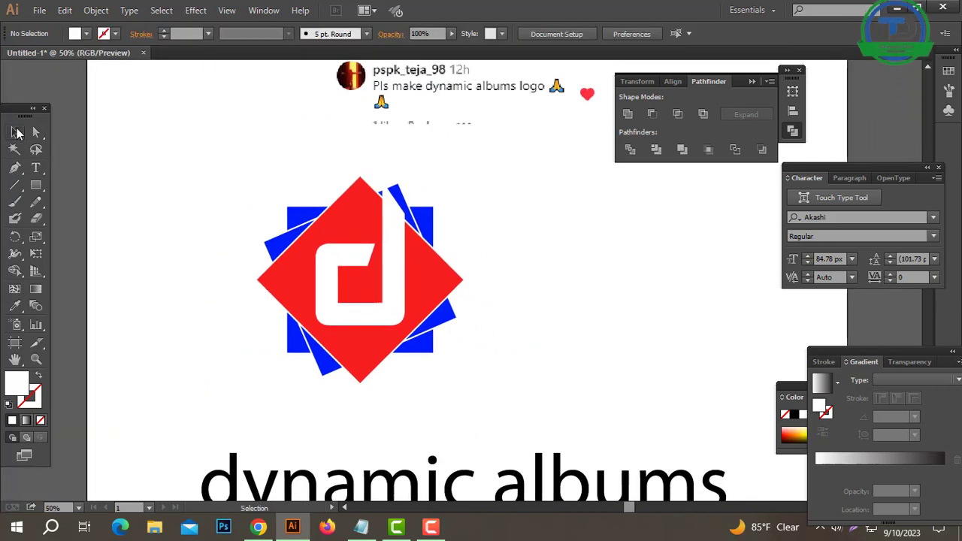
{"action": "left_click", "coordinate": [392, 277]}
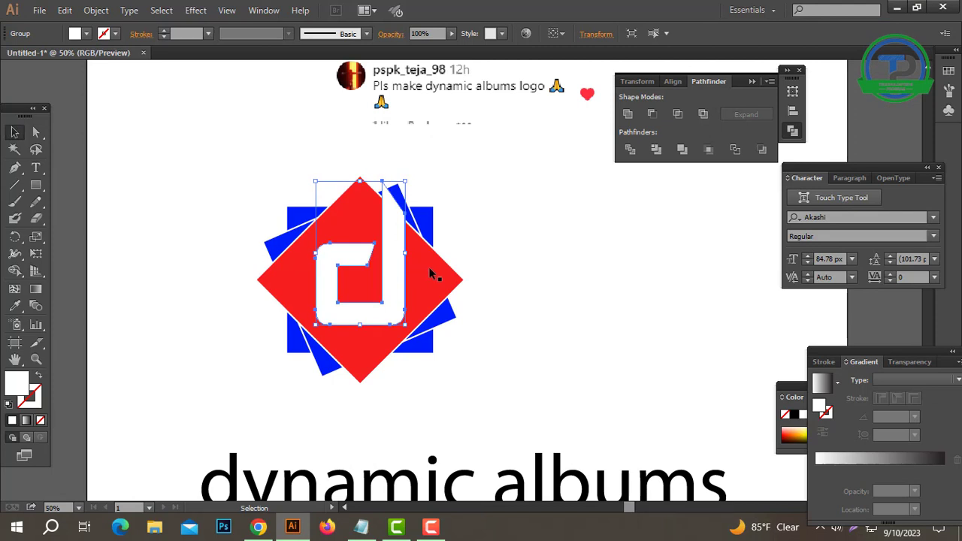
{"action": "left_click", "coordinate": [439, 277]}
{"action": "left_click", "coordinate": [389, 277]}
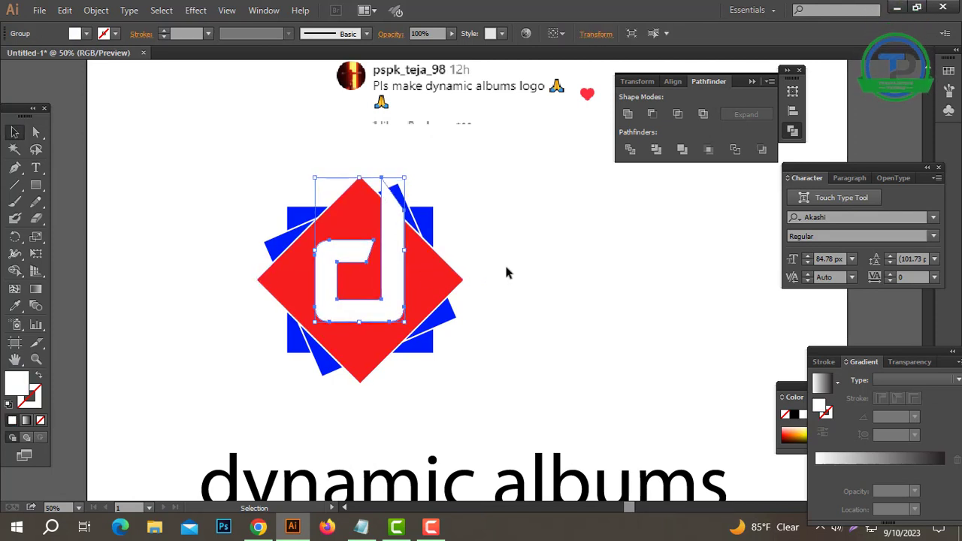
{"action": "left_click", "coordinate": [504, 262]}
- Subtract the white "d" from the red diamond
{"action": "left_click", "coordinate": [403, 272]}
{"action": "left_click", "coordinate": [441, 275], "text": "shift"}
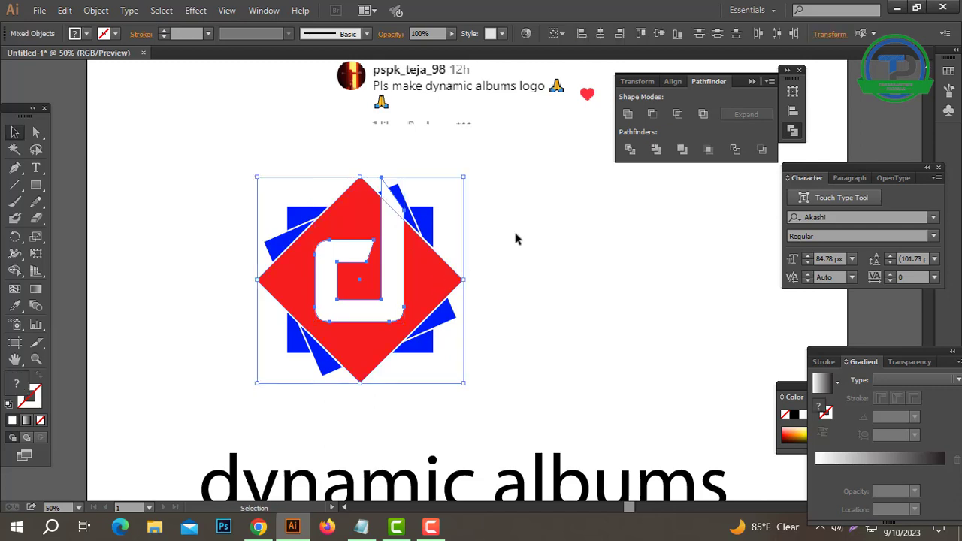
{"action": "left_click", "coordinate": [653, 113]}
{"action": "left_click", "coordinate": [598, 248]}
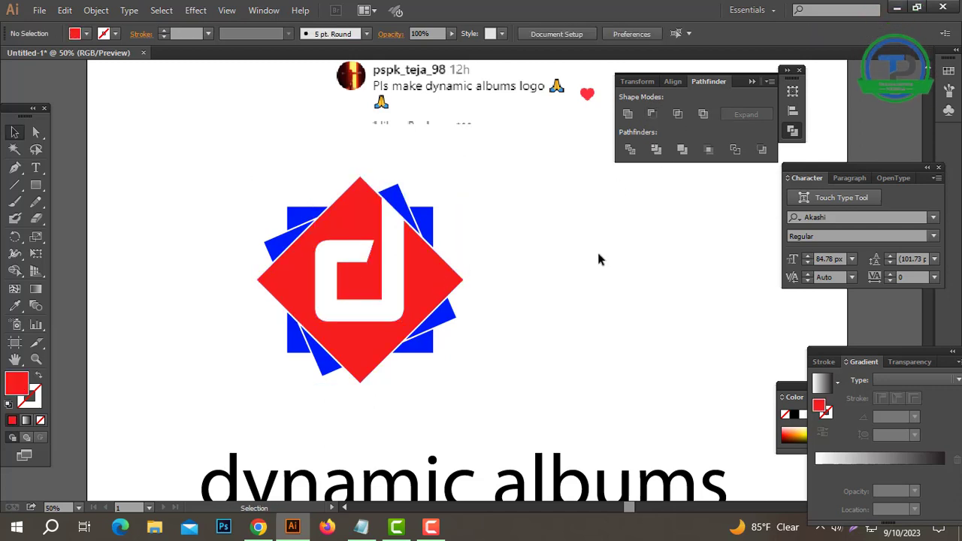
- Group the red diamond and all the blue pieces into one emblem
{"action": "left_click_drag", "start_coordinate": [536, 193], "coordinate": [161, 408]}
{"action": "right_click", "coordinate": [374, 291]}
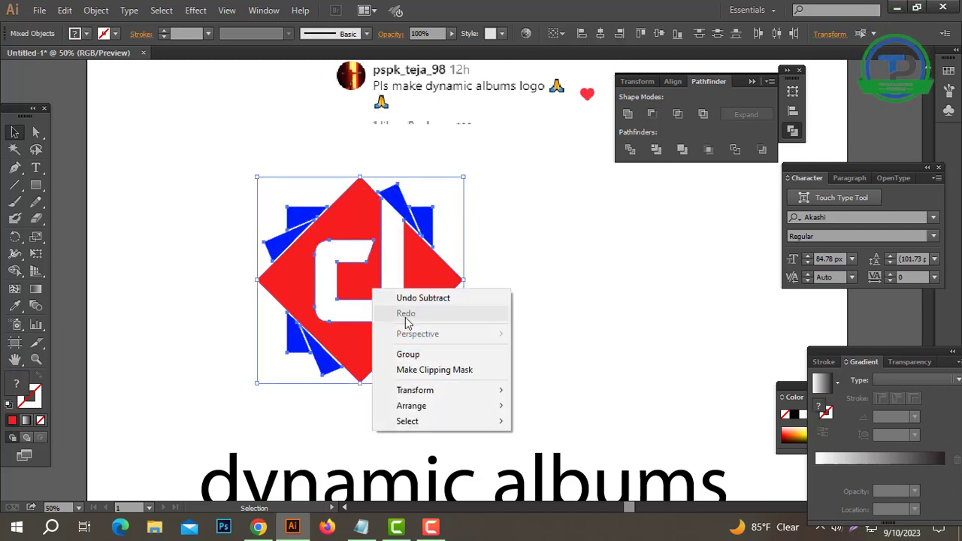
{"action": "left_click", "coordinate": [408, 354]}
{"action": "left_click", "coordinate": [489, 312]}
{"action": "left_click", "coordinate": [490, 306], "text": "ctrl+alt"}
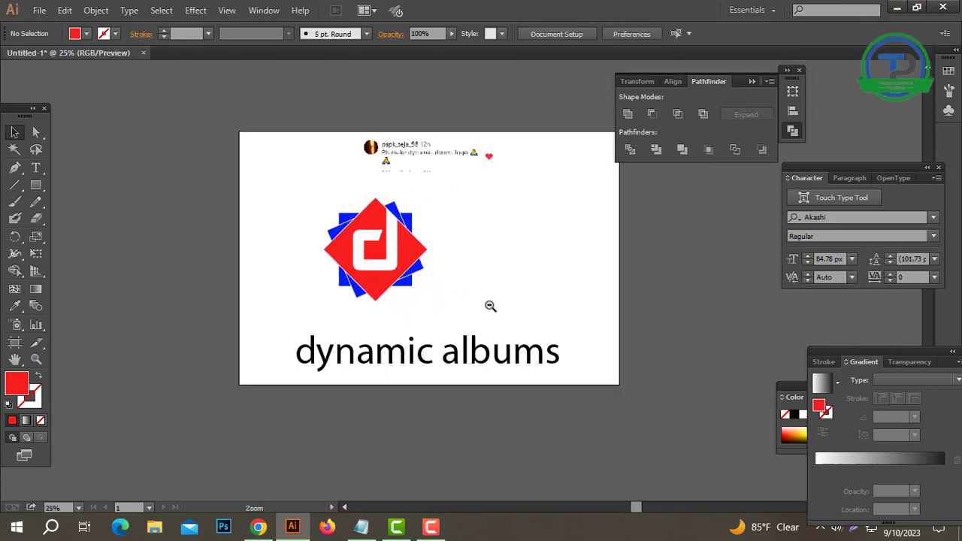
- Move the emblem to the right so it sits centred just above the "dynamic albums" text
{"action": "left_click", "coordinate": [441, 286], "text": "ctrl"}
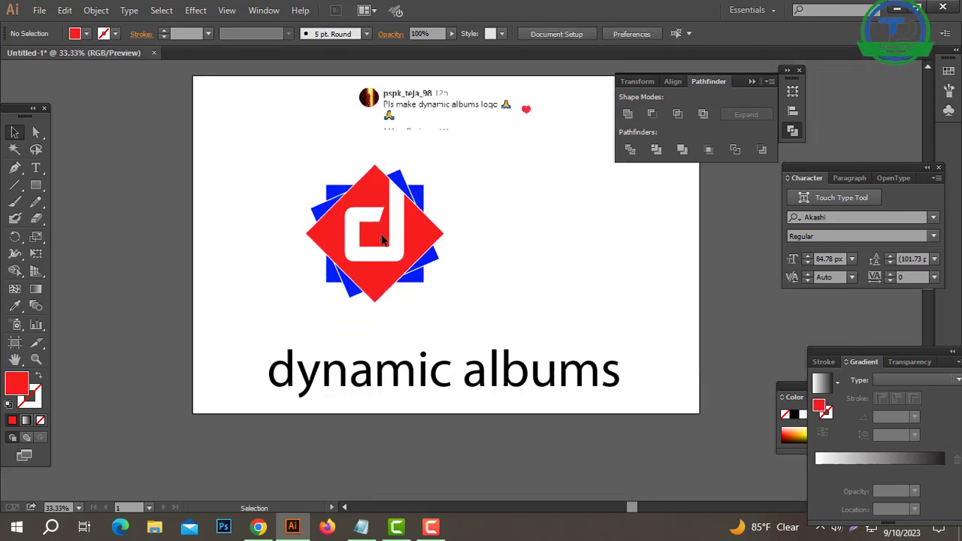
{"action": "left_click_drag", "start_coordinate": [326, 187], "coordinate": [387, 203]}
{"action": "key", "text": "ctrl+shift+a"}
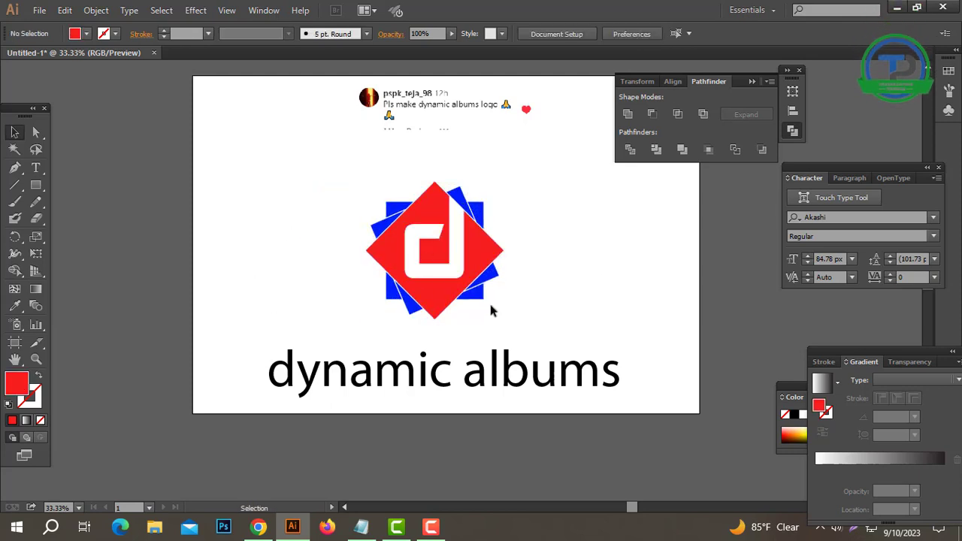
- Cut "albums" out of the "dynamic albums" text and paste it as a separate text object below "dynamic"
{"action": "left_click_drag", "start_coordinate": [520, 302], "coordinate": [420, 315]}
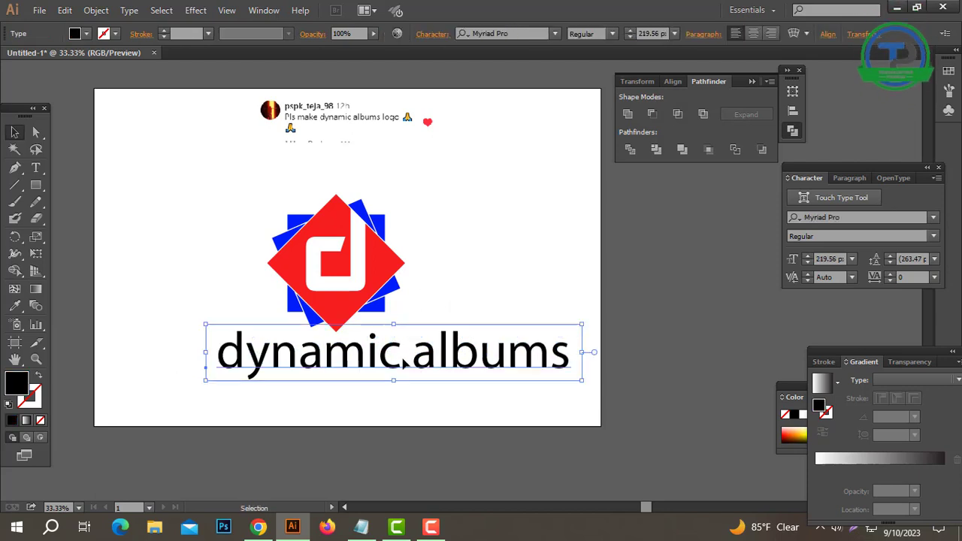
{"action": "left_click", "coordinate": [401, 355]}
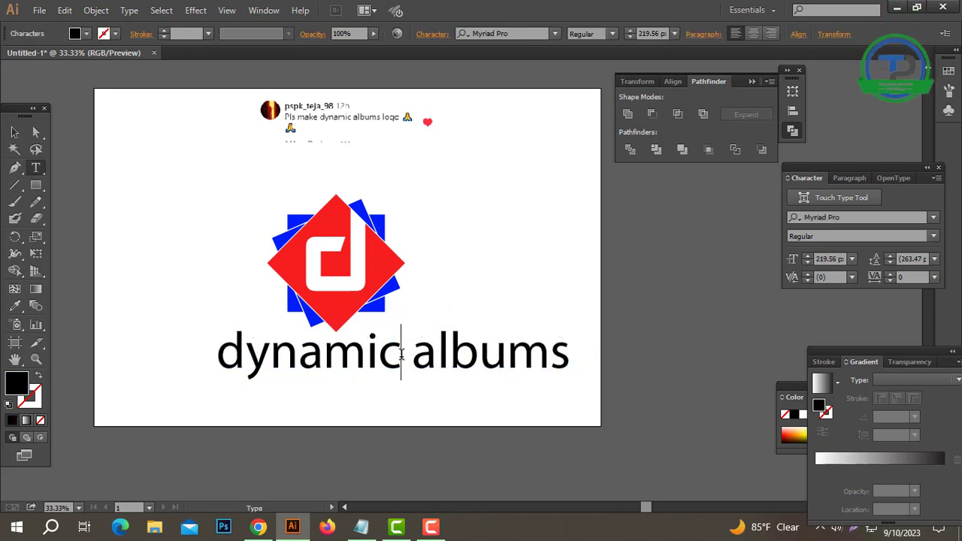
{"action": "left_click_drag", "start_coordinate": [401, 354], "coordinate": [613, 352]}
{"action": "key", "text": "ctrl+x"}
{"action": "left_click", "coordinate": [16, 135]}
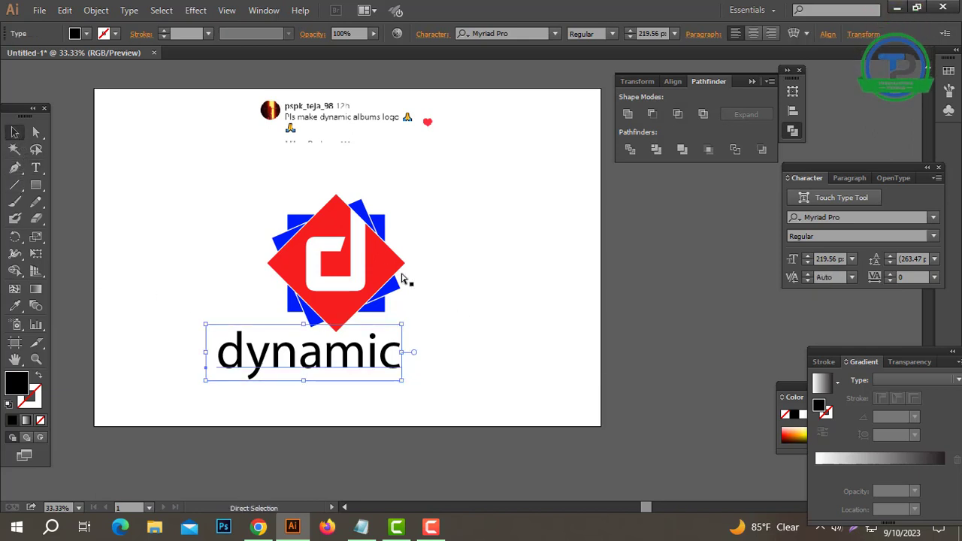
{"action": "key", "text": "ctrl+v"}
{"action": "left_click_drag", "start_coordinate": [402, 280], "coordinate": [353, 416]}
{"action": "key", "text": "ctrl+space"}
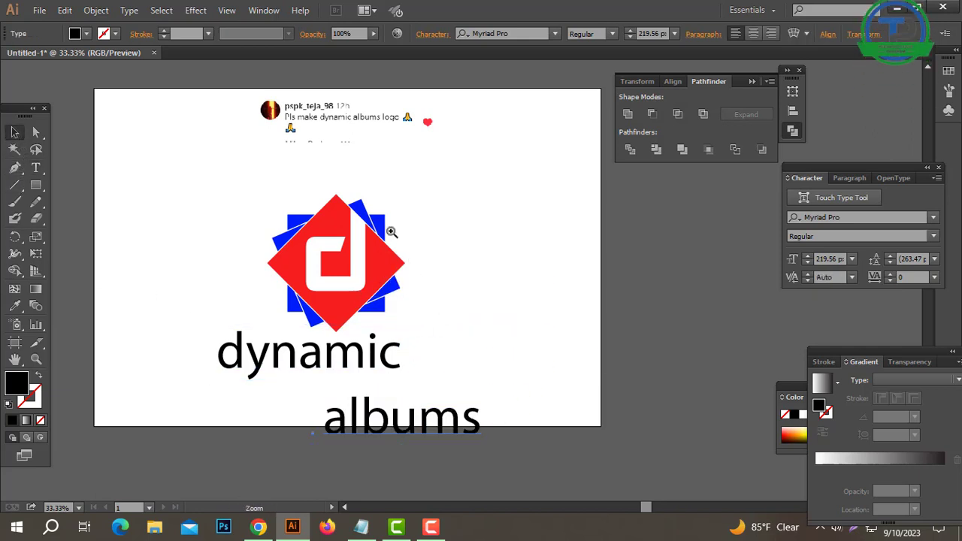
- Change the font of the "dynamic" text to Nexa-Bold
{"action": "left_click", "coordinate": [392, 233]}
{"action": "left_click", "coordinate": [410, 263]}
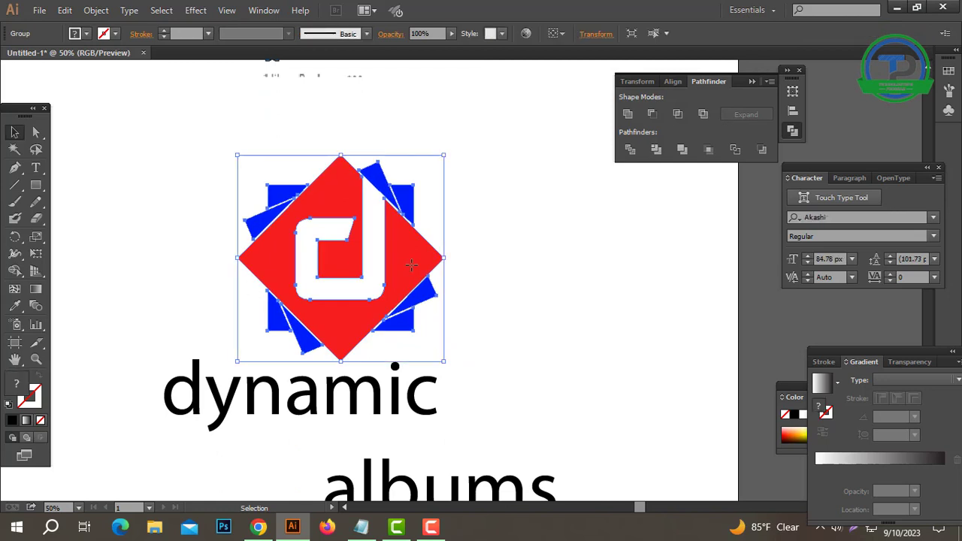
{"action": "left_click", "coordinate": [544, 194]}
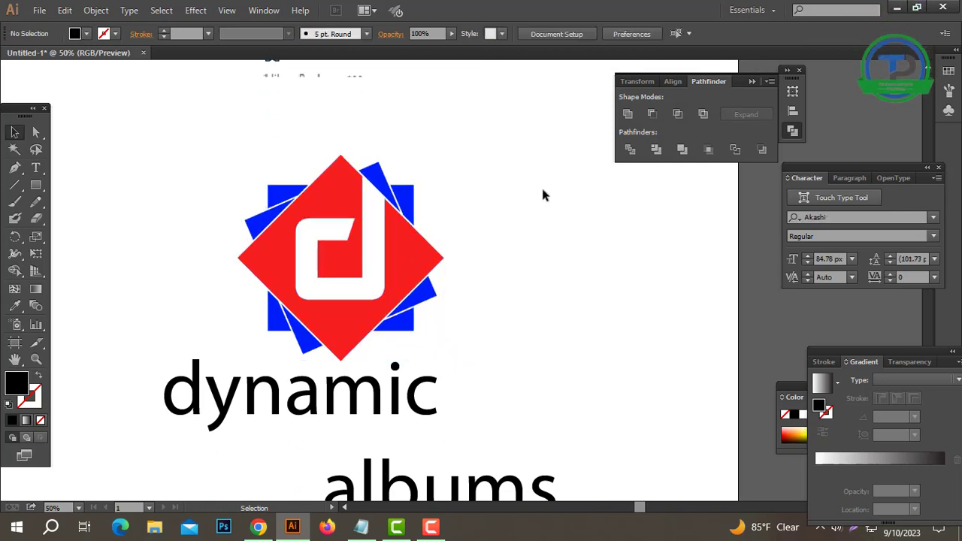
{"action": "left_click_drag", "start_coordinate": [543, 194], "coordinate": [217, 314]}
{"action": "key", "text": "space"}
{"action": "left_click_drag", "start_coordinate": [382, 395], "coordinate": [404, 330]}
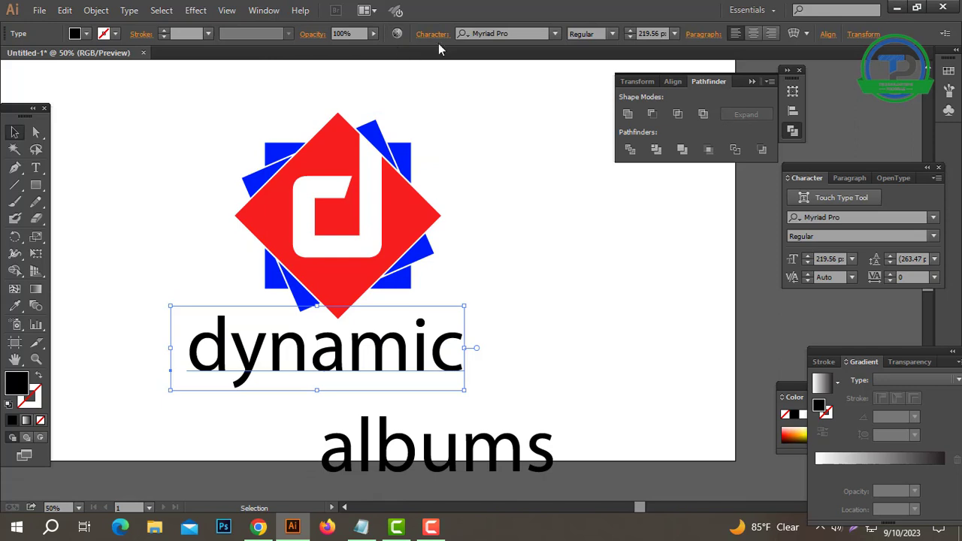
{"action": "left_click", "coordinate": [513, 32]}
{"action": "type", "text": "nexa"}
{"action": "key", "text": "Return"}
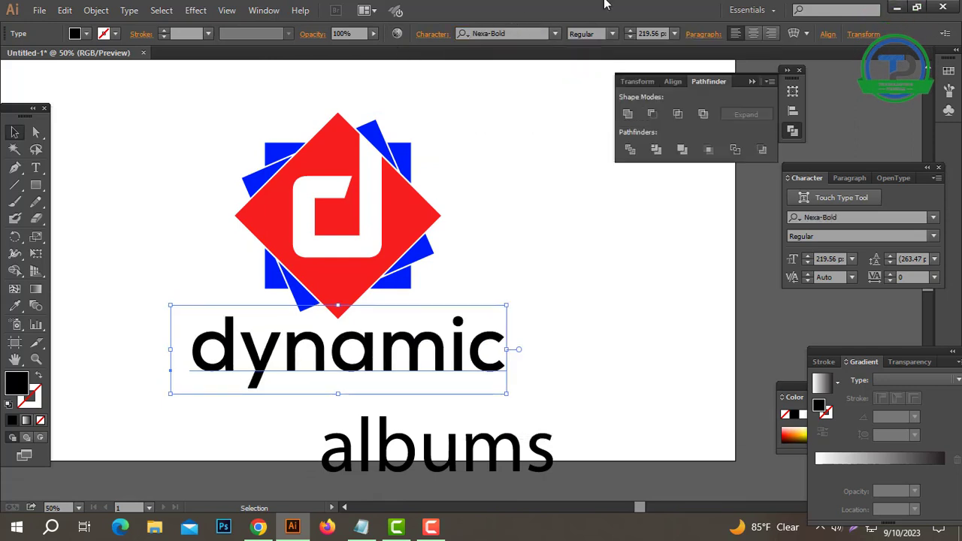
- Convert "dynamic" to outlines and ungroup it into separate letters
{"action": "right_click", "coordinate": [499, 338]}
{"action": "left_click", "coordinate": [542, 431]}
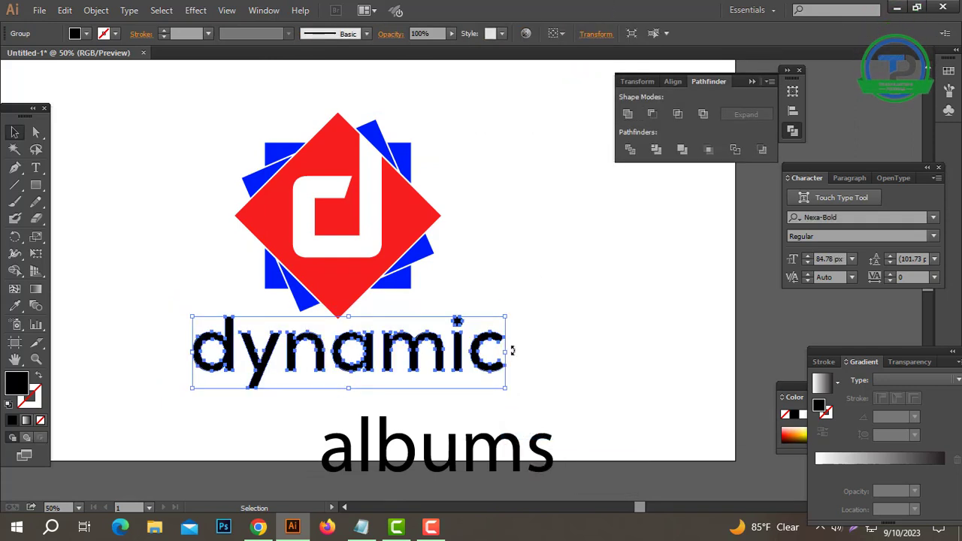
{"action": "right_click", "coordinate": [515, 320]}
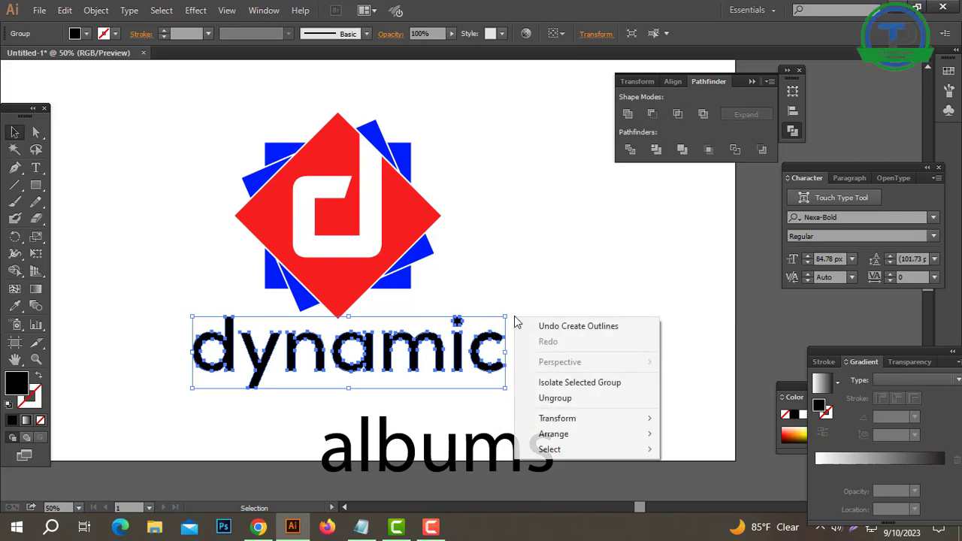
{"action": "left_click", "coordinate": [556, 398]}
{"action": "left_click", "coordinate": [484, 394]}
- Release the compound path of the "i" and colour its dot with the blue sampled from the emblem
{"action": "left_click", "coordinate": [458, 323]}
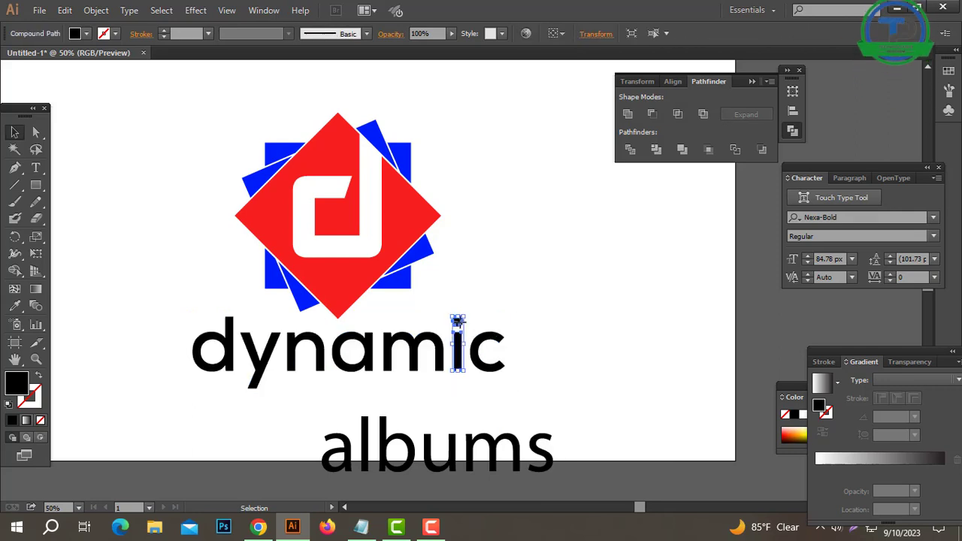
{"action": "right_click", "coordinate": [458, 324]}
{"action": "left_click", "coordinate": [511, 402]}
{"action": "left_click", "coordinate": [458, 322]}
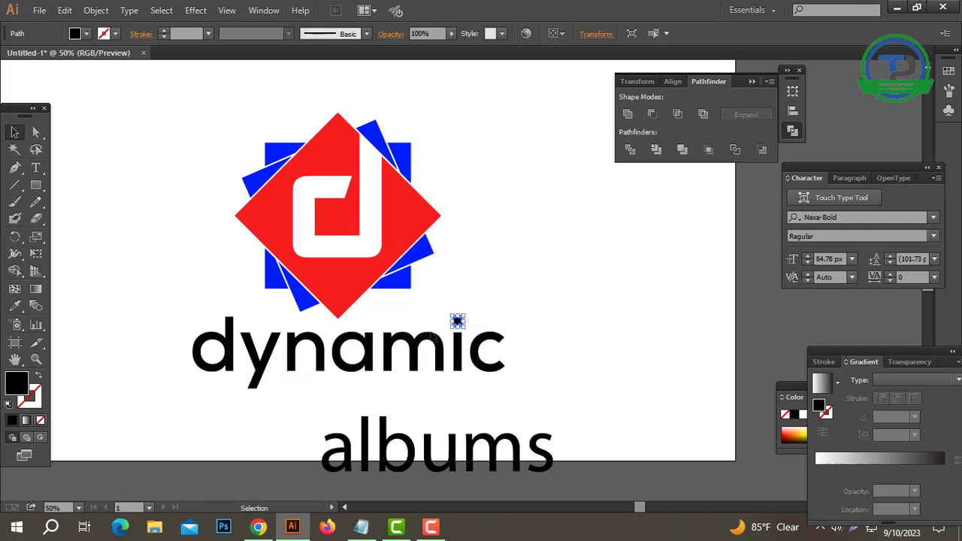
{"action": "left_click", "coordinate": [14, 305]}
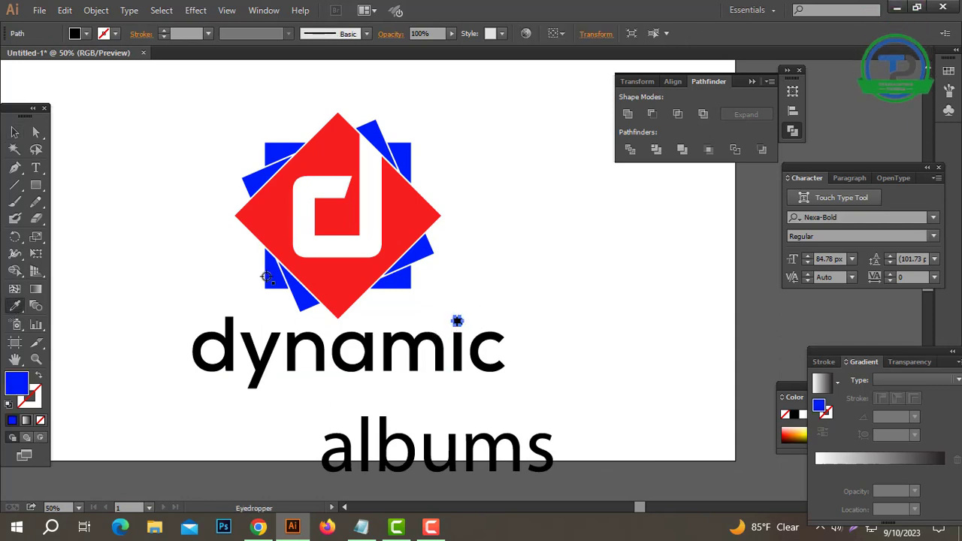
- Colour the black letter shapes of "dynamic" with the red sampled from the diamond, leaving out the blue dot
{"action": "left_click_drag", "start_coordinate": [599, 356], "coordinate": [165, 377]}
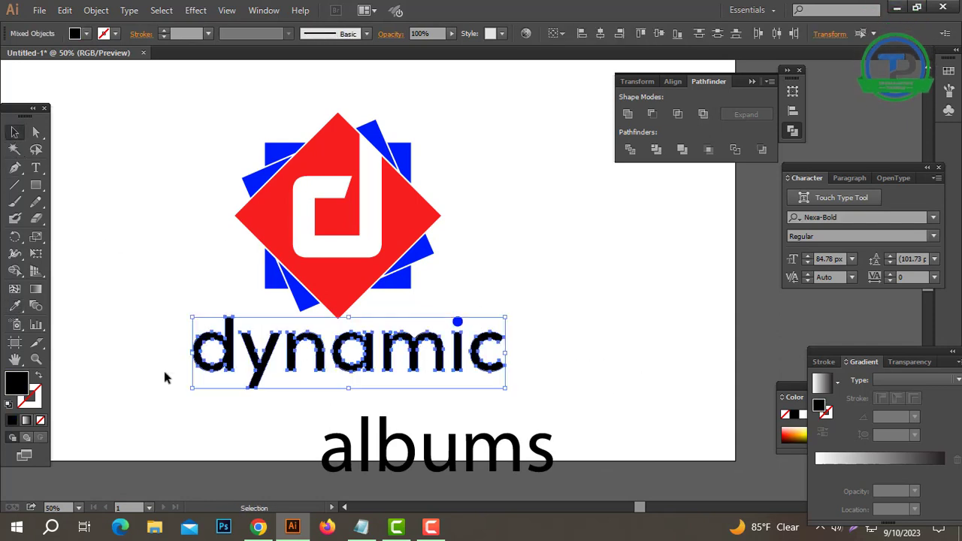
{"action": "left_click", "coordinate": [15, 305]}
{"action": "left_click", "coordinate": [397, 207]}
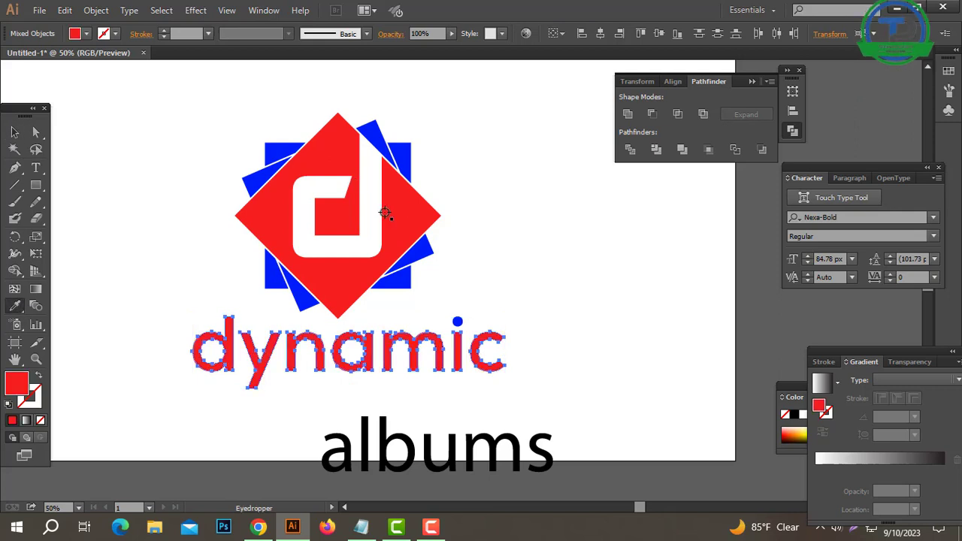
{"action": "left_click", "coordinate": [15, 132]}
{"action": "left_click", "coordinate": [541, 319]}
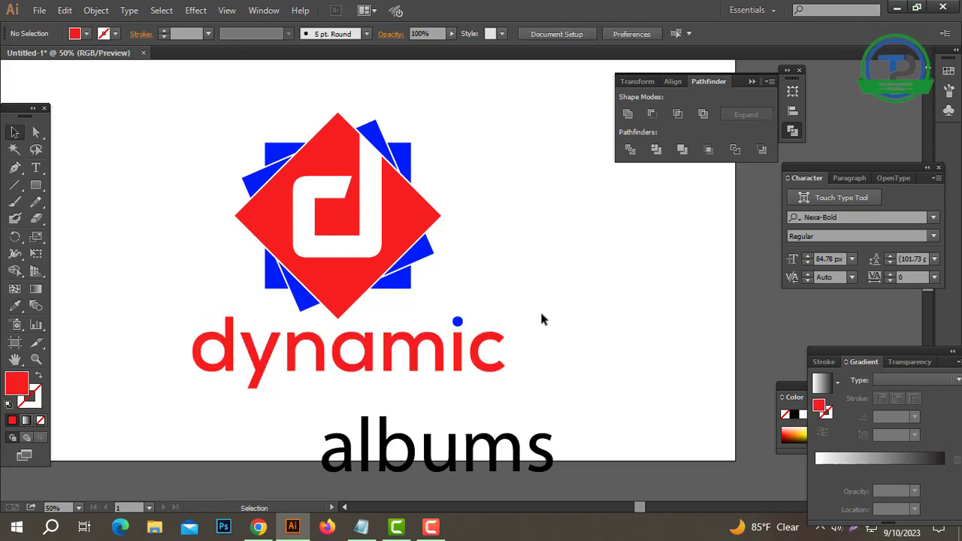
- Group all the letters of "dynamic" together with the blue dot
{"action": "left_click_drag", "start_coordinate": [445, 365], "coordinate": [425, 366]}
{"action": "left_click", "coordinate": [553, 323]}
{"action": "left_click_drag", "start_coordinate": [159, 347], "coordinate": [158, 346]}
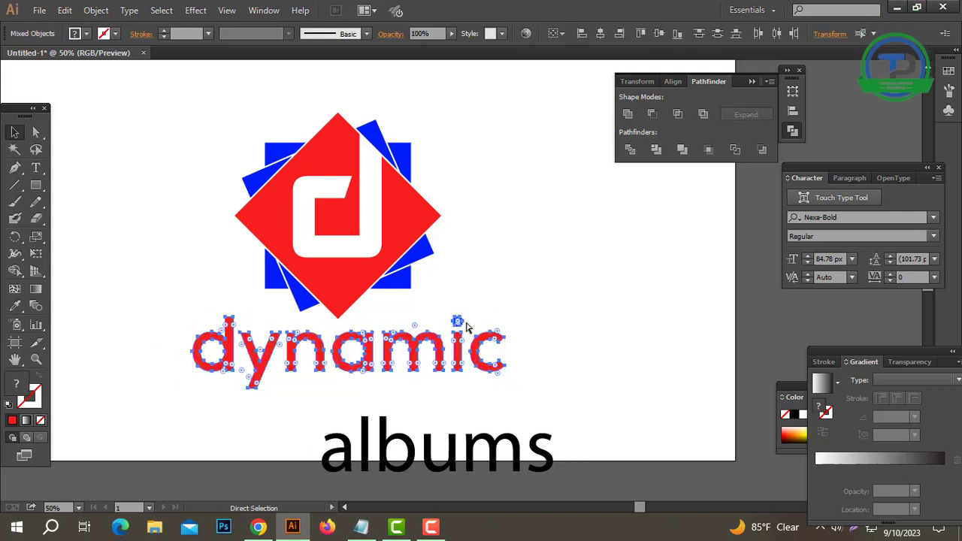
{"action": "left_click", "coordinate": [519, 301]}
- Nudge "dynamic" slightly up and to the left, and centre it horizontally with the emblem
{"action": "left_click_drag", "start_coordinate": [371, 351], "coordinate": [363, 347]}
{"action": "left_click_drag", "start_coordinate": [508, 146], "coordinate": [196, 371]}
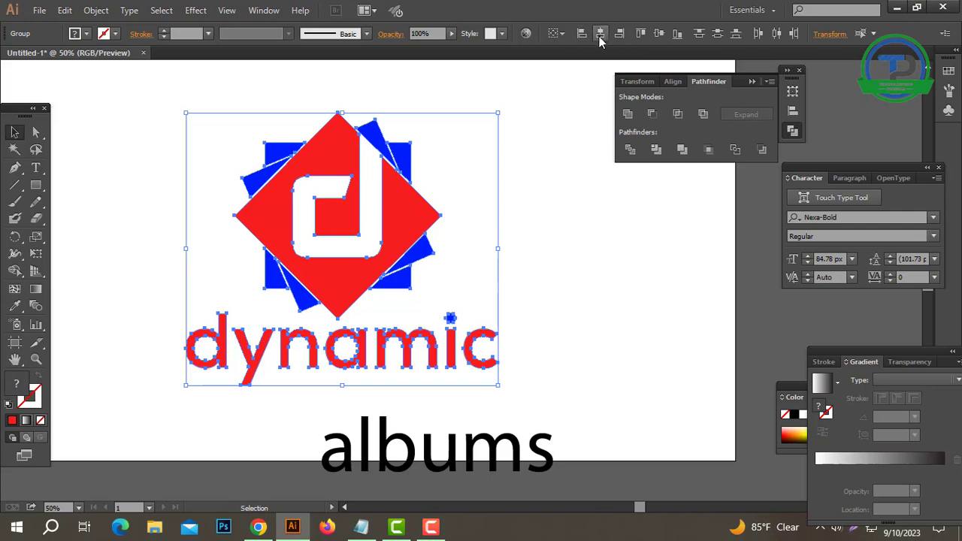
{"action": "left_click", "coordinate": [599, 34]}
{"action": "left_click", "coordinate": [463, 182]}
- Scale the emblem down slightly, then move it together with "dynamic" up and to the right on the artboard
{"action": "left_click", "coordinate": [276, 214]}
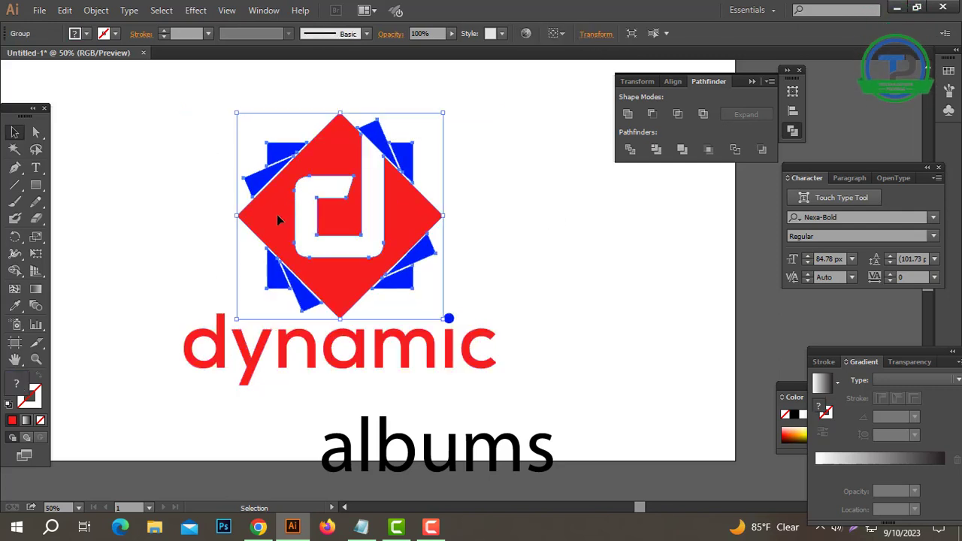
{"action": "left_click_drag", "start_coordinate": [339, 114], "coordinate": [340, 139]}
{"action": "left_click_drag", "start_coordinate": [534, 183], "coordinate": [295, 365]}
{"action": "left_click_drag", "start_coordinate": [364, 349], "coordinate": [399, 321]}
{"action": "left_click", "coordinate": [596, 263]}
{"action": "key", "text": "ctrl+0"}
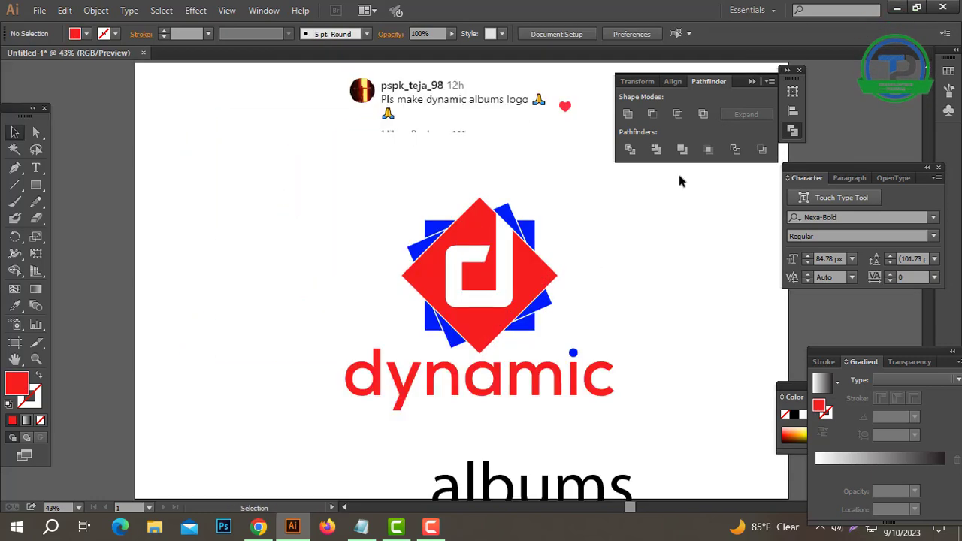
- Move the "albums" text up just beneath "dynamic" and change its font to Nexa-Bold
{"action": "left_click_drag", "start_coordinate": [536, 447], "coordinate": [538, 410]}
{"action": "left_click", "coordinate": [520, 370], "text": "ctrl"}
{"action": "left_click_drag", "start_coordinate": [487, 313], "coordinate": [534, 401]}
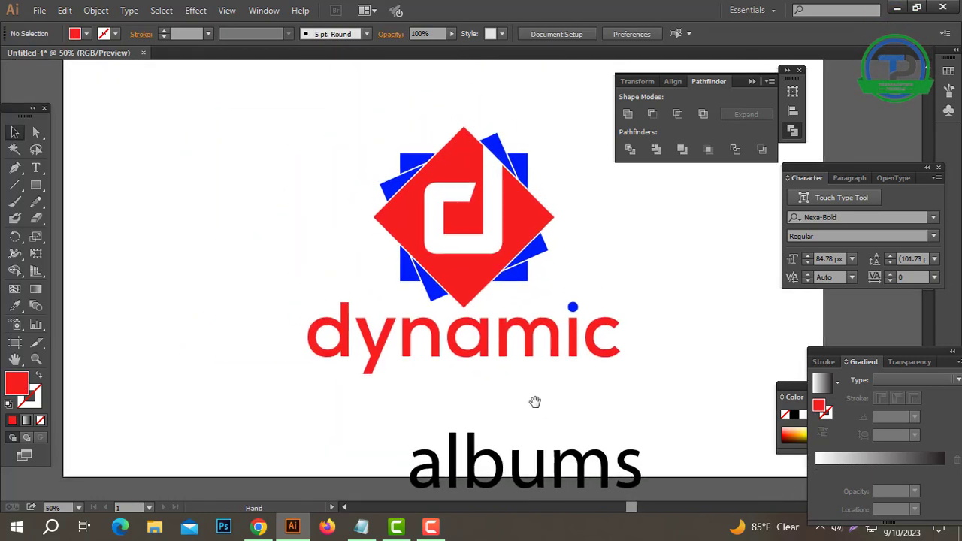
{"action": "left_click_drag", "start_coordinate": [517, 442], "coordinate": [491, 381]}
{"action": "left_click", "coordinate": [504, 33]}
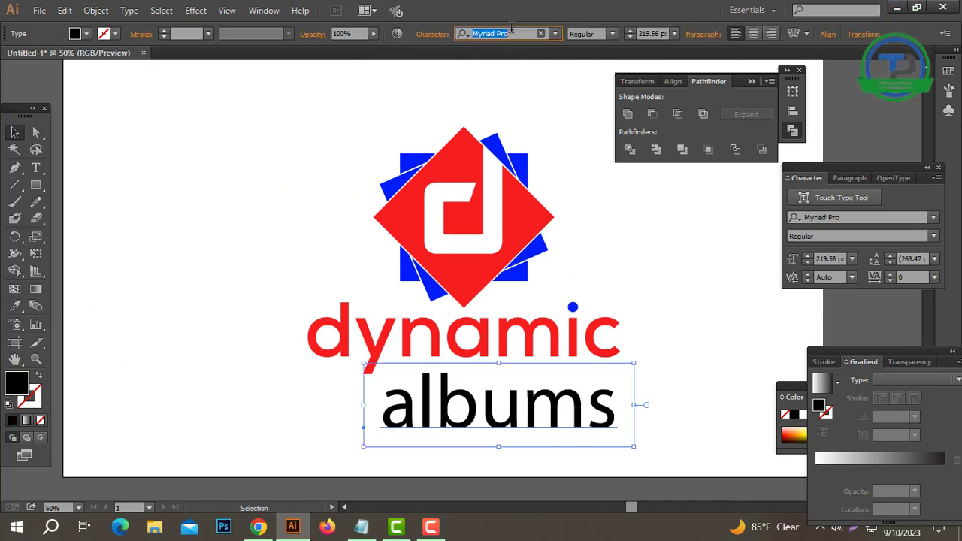
{"action": "type", "text": "NEX"}
{"action": "key", "text": "Return"}
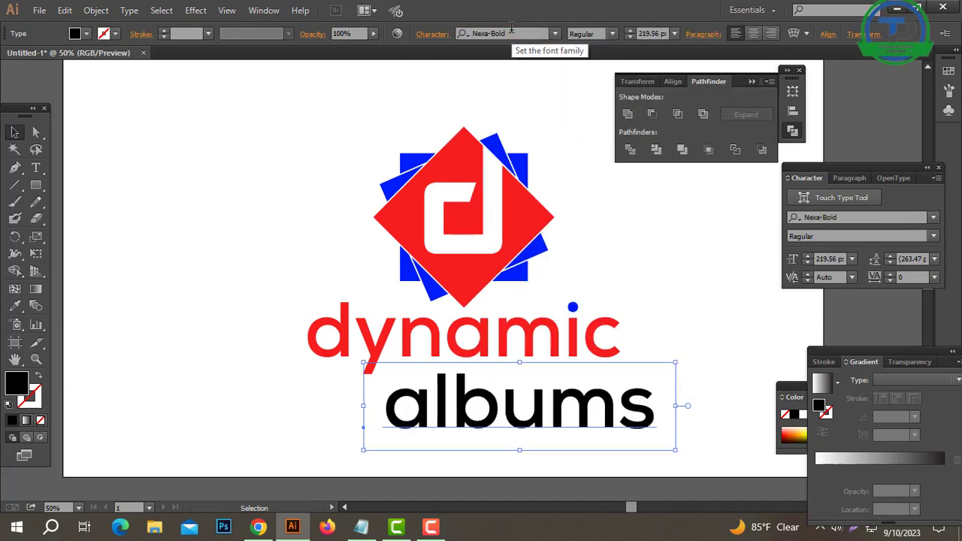
- Convert "albums" to uppercase and set its tracking to 500
{"action": "left_click", "coordinate": [129, 10]}
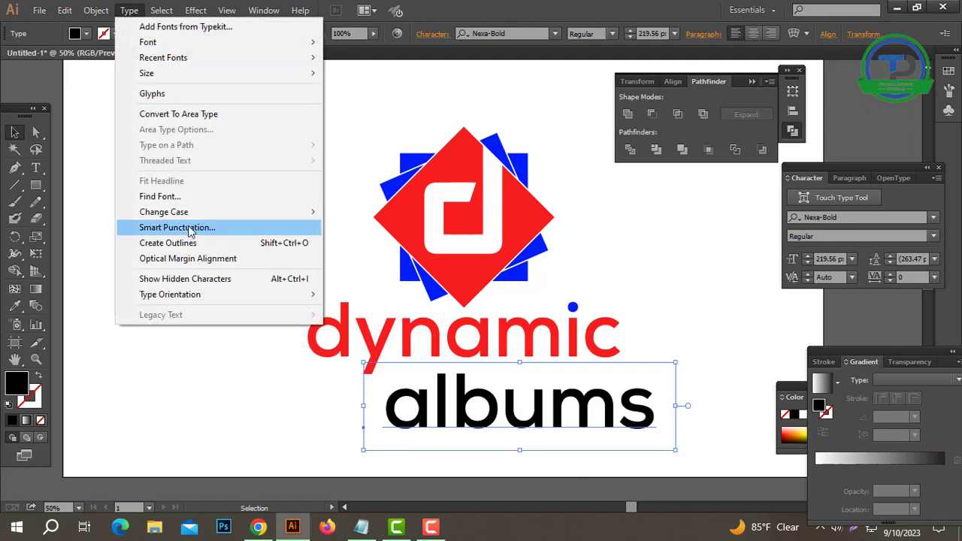
{"action": "mouse_move", "coordinate": [198, 211]}
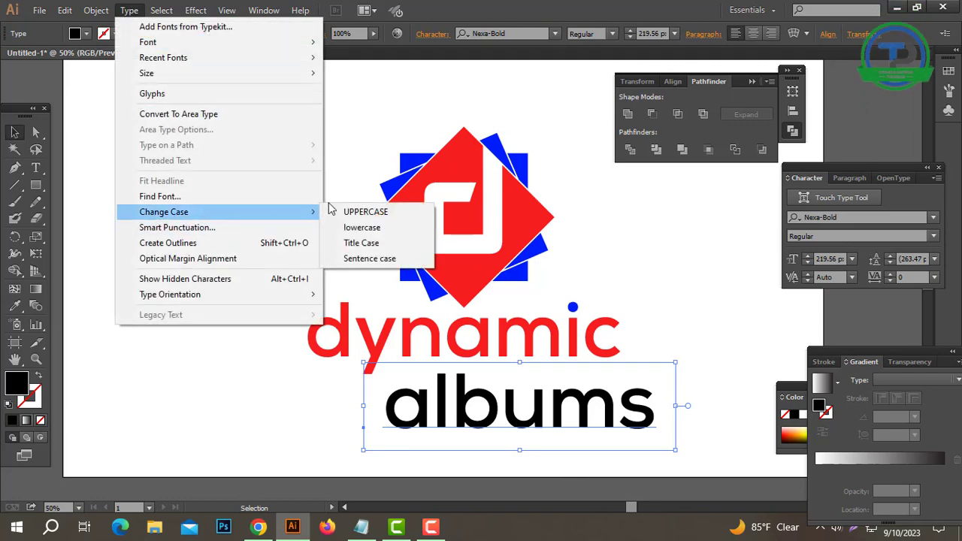
{"action": "left_click", "coordinate": [375, 215]}
{"action": "left_click_drag", "start_coordinate": [631, 418], "coordinate": [599, 414]}
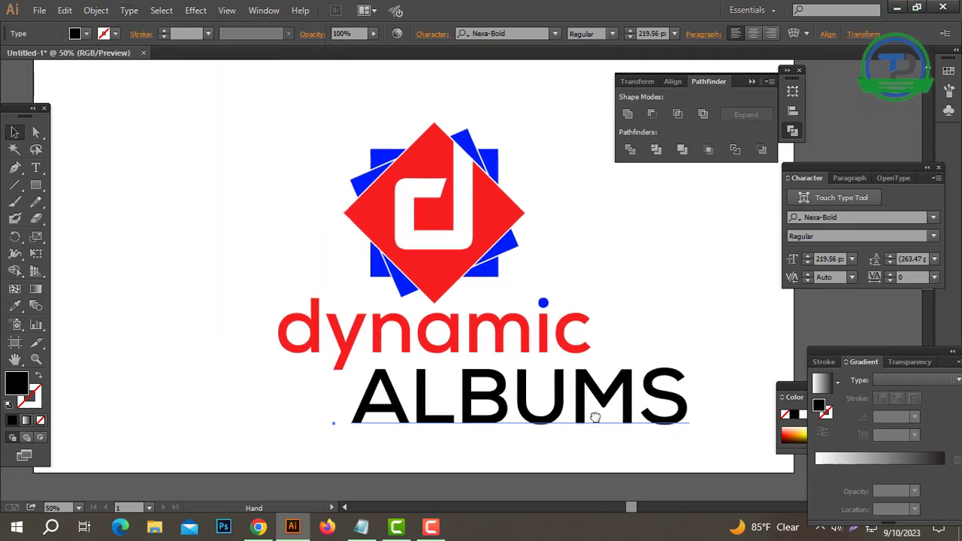
{"action": "left_click", "coordinate": [909, 276]}
{"action": "type", "text": "500"}
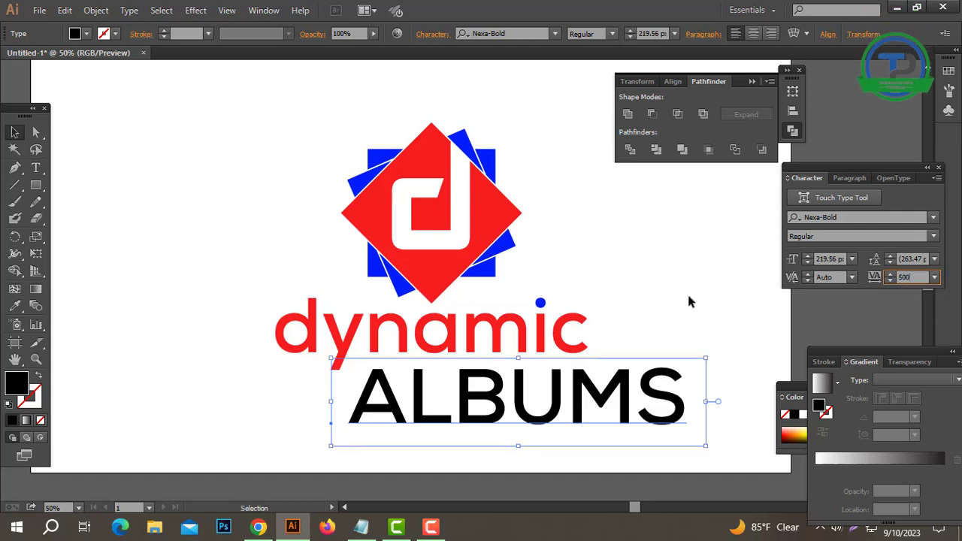
{"action": "key", "text": "Return"}
- Convert "ALBUMS" to outlines, scale it down and place it beneath the right end of "dynamic"
{"action": "right_click", "coordinate": [633, 387]}
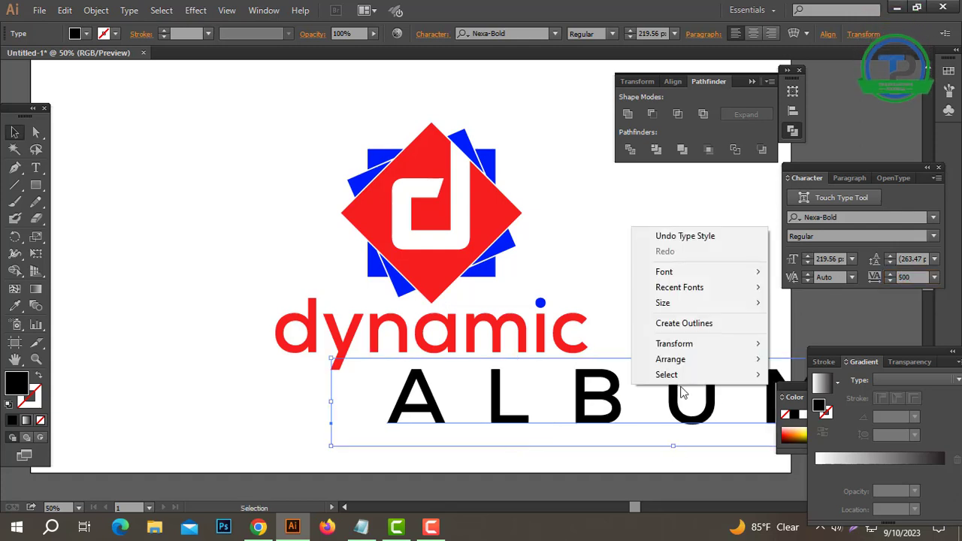
{"action": "left_click", "coordinate": [692, 324]}
{"action": "left_click_drag", "start_coordinate": [650, 424], "coordinate": [519, 376]}
{"action": "left_click", "coordinate": [652, 430]}
{"action": "left_click", "coordinate": [592, 423]}
- Align the right edges of "ALBUMS" and "dynamic", and shrink "ALBUMS" a little further towards its right end
{"action": "left_click_drag", "start_coordinate": [595, 387], "coordinate": [559, 323]}
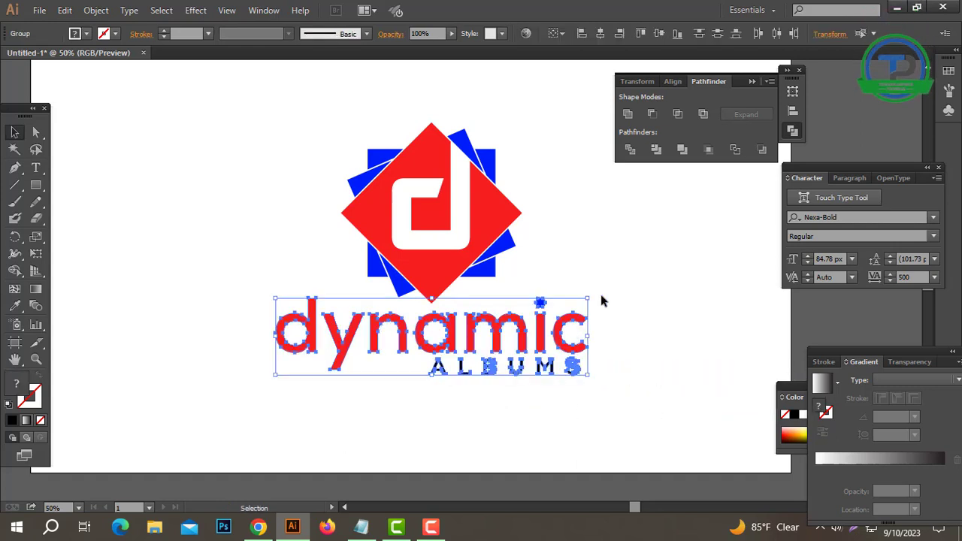
{"action": "left_click", "coordinate": [680, 82]}
{"action": "left_click", "coordinate": [680, 114]}
{"action": "left_click", "coordinate": [557, 392]}
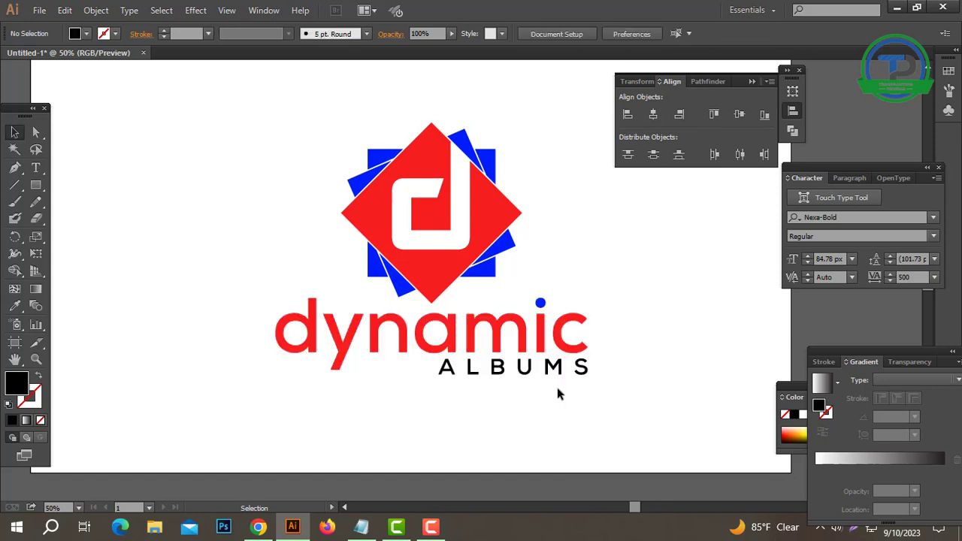
{"action": "left_click_drag", "start_coordinate": [478, 366], "coordinate": [434, 368]}
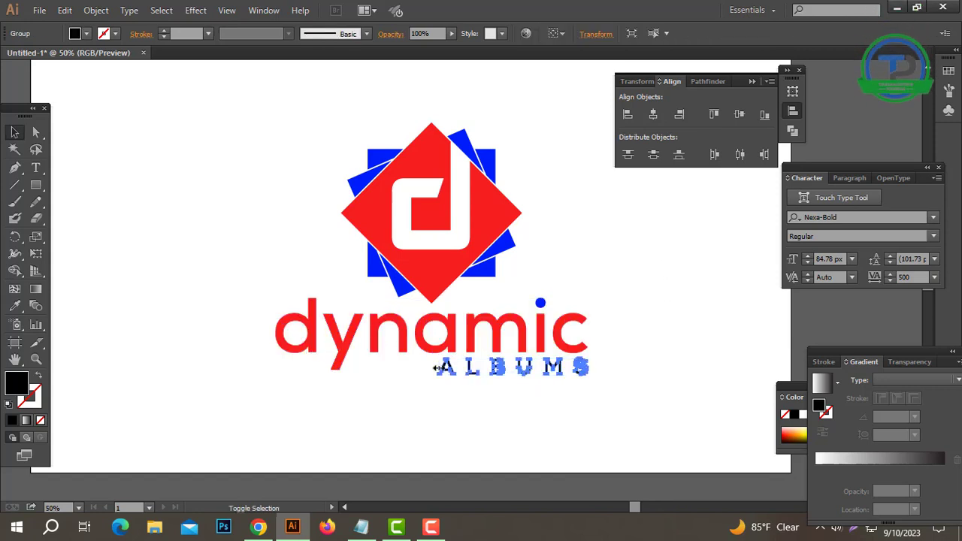
{"action": "left_click", "coordinate": [484, 378]}
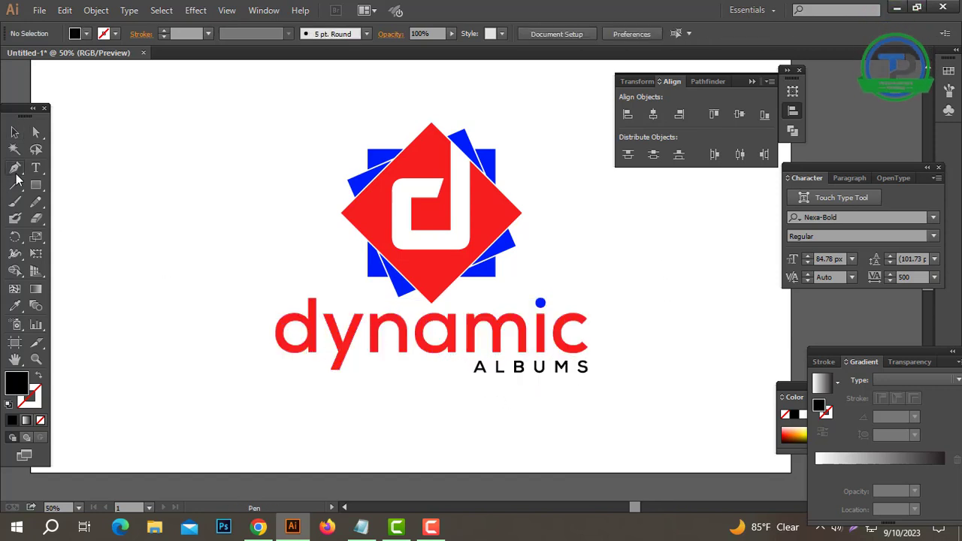
- Draw a straight horizontal line with the Pen tool from "ALBUMS" left to the tail of the "y", with black stroke and no fill
{"action": "left_click_drag", "start_coordinate": [14, 167], "coordinate": [69, 171]}
{"action": "left_click", "coordinate": [69, 172]}
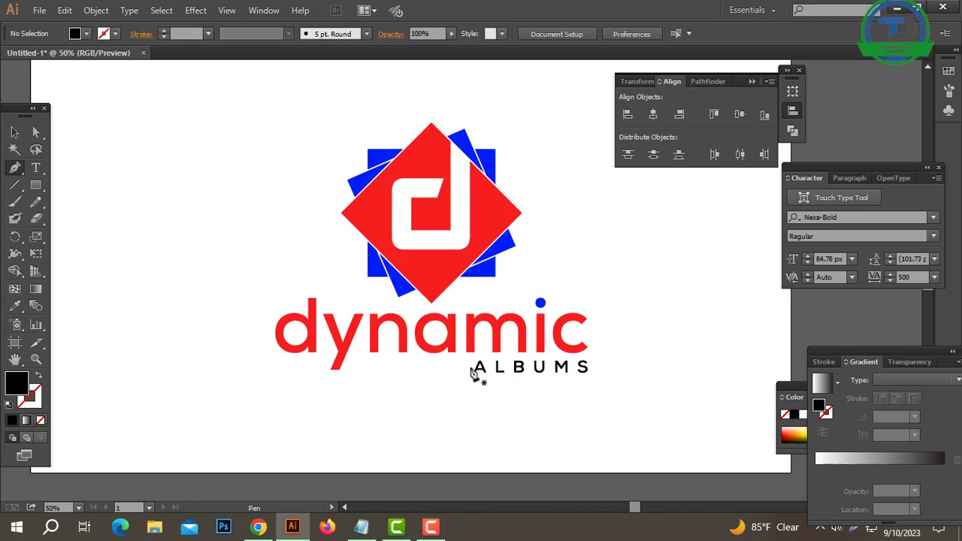
{"action": "left_click_drag", "start_coordinate": [471, 367], "coordinate": [385, 369]}
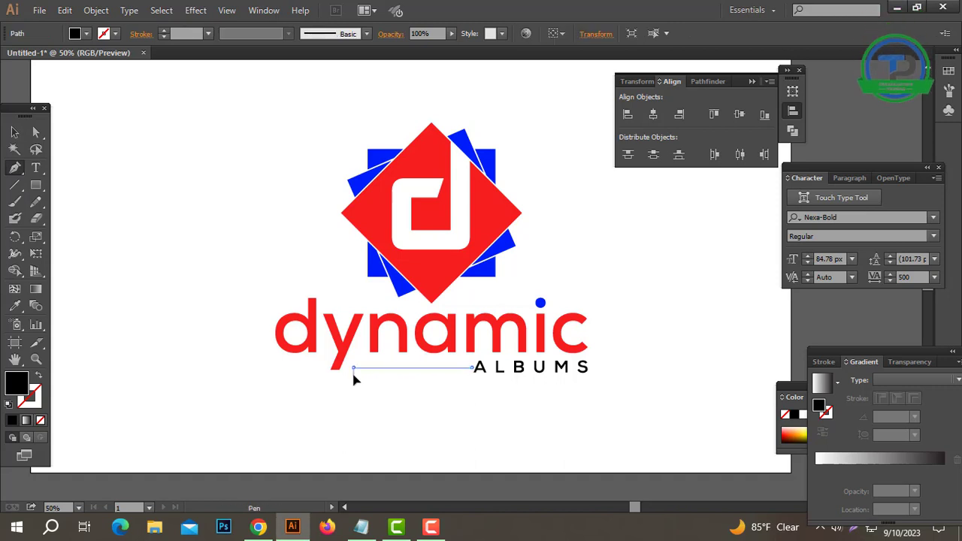
{"action": "left_click", "coordinate": [39, 375]}
{"action": "left_click", "coordinate": [39, 395]}
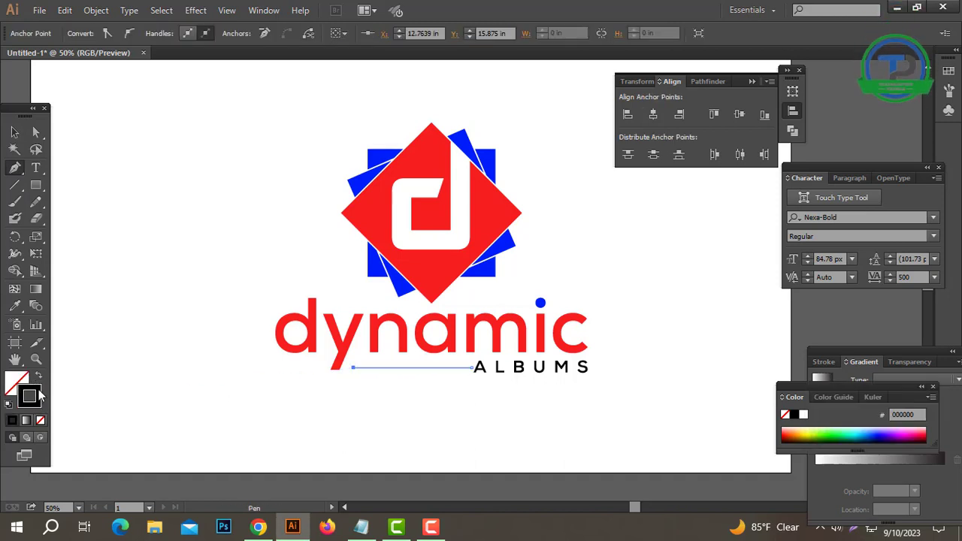
{"action": "left_click", "coordinate": [297, 370]}
- Set the line's stroke weight to 3 px and expand its fill and stroke into a shape
{"action": "left_click_drag", "start_coordinate": [475, 387], "coordinate": [389, 367]}
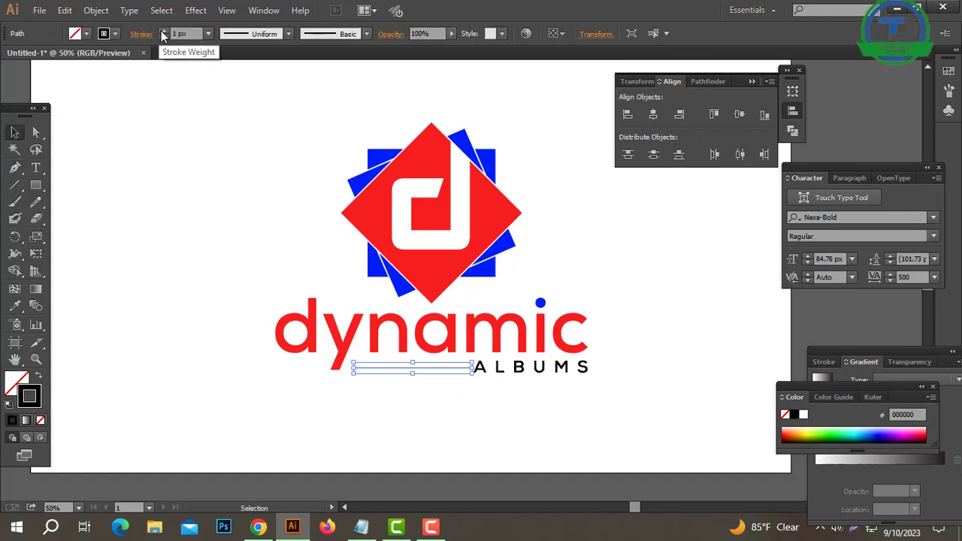
{"action": "left_click", "coordinate": [96, 10]}
{"action": "left_click", "coordinate": [135, 161]}
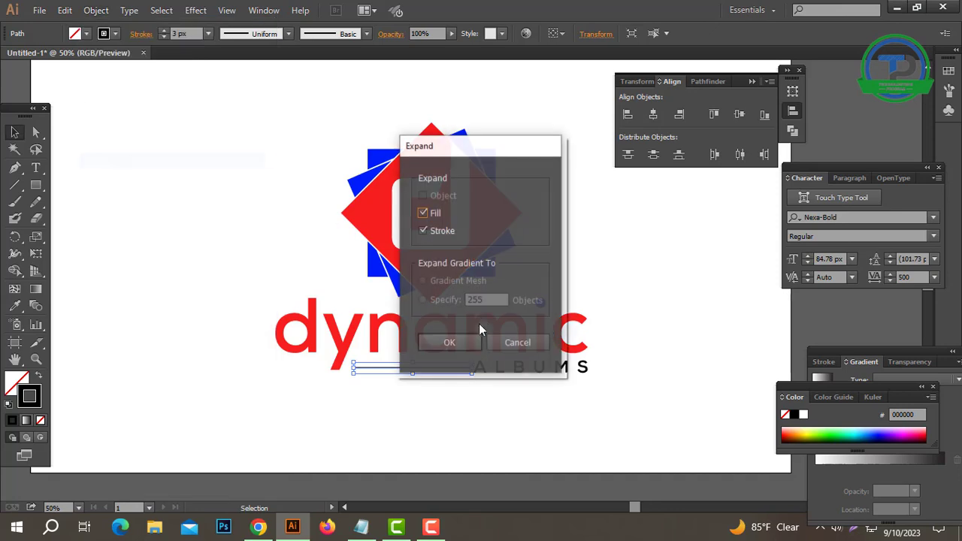
{"action": "left_click", "coordinate": [455, 342]}
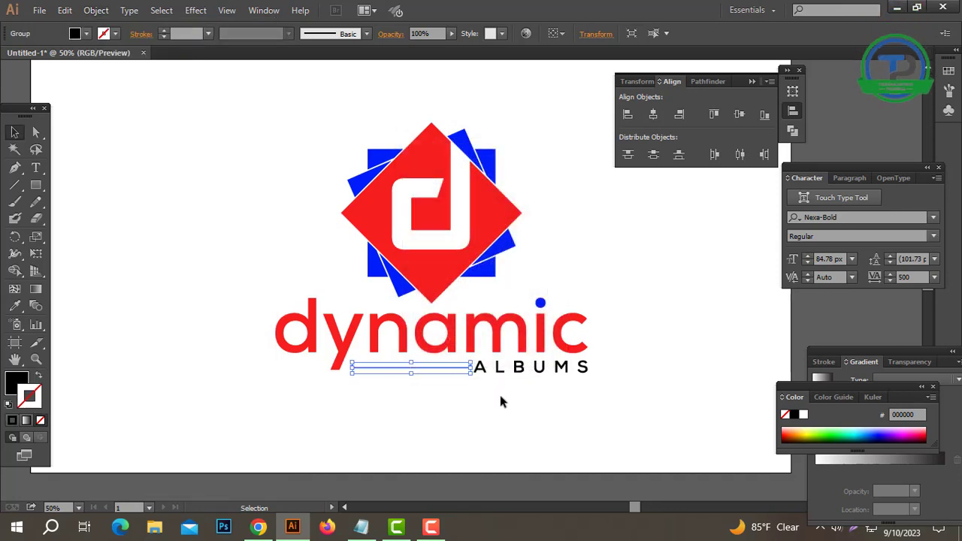
- Align the thin line and "ALBUMS" on their vertical centers and recolor both with the logo's blue using the Eyedropper
{"action": "left_click", "coordinate": [526, 403]}
{"action": "left_click_drag", "start_coordinate": [436, 371], "coordinate": [435, 368]}
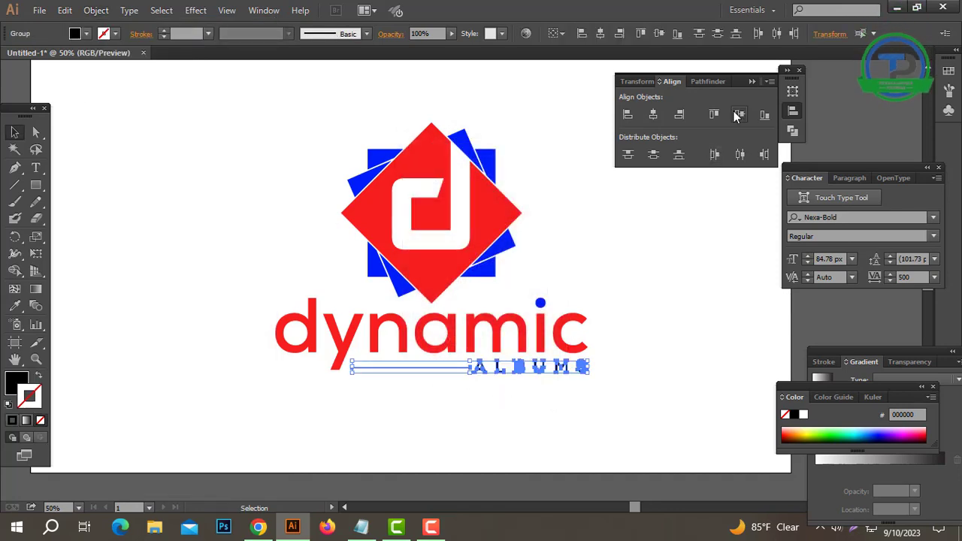
{"action": "left_click", "coordinate": [16, 308]}
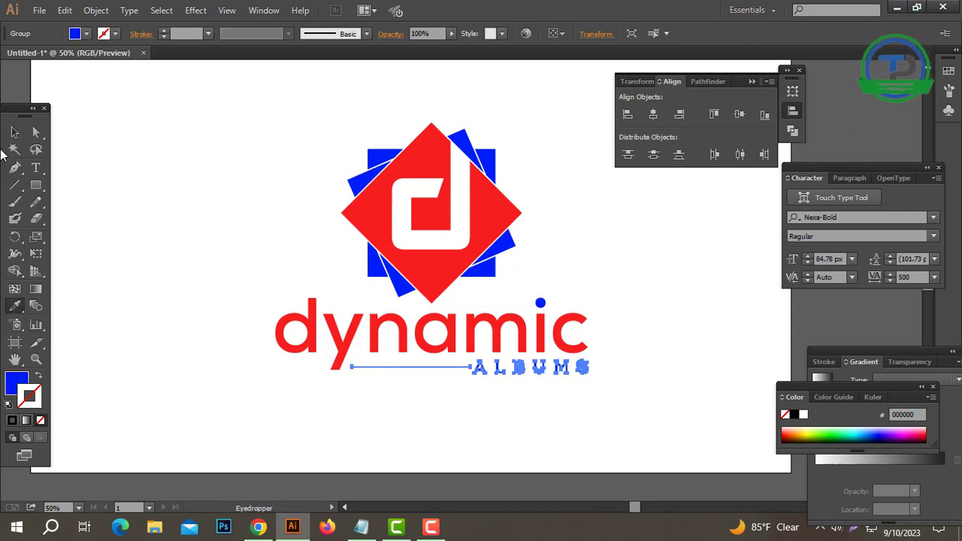
{"action": "left_click", "coordinate": [538, 398]}
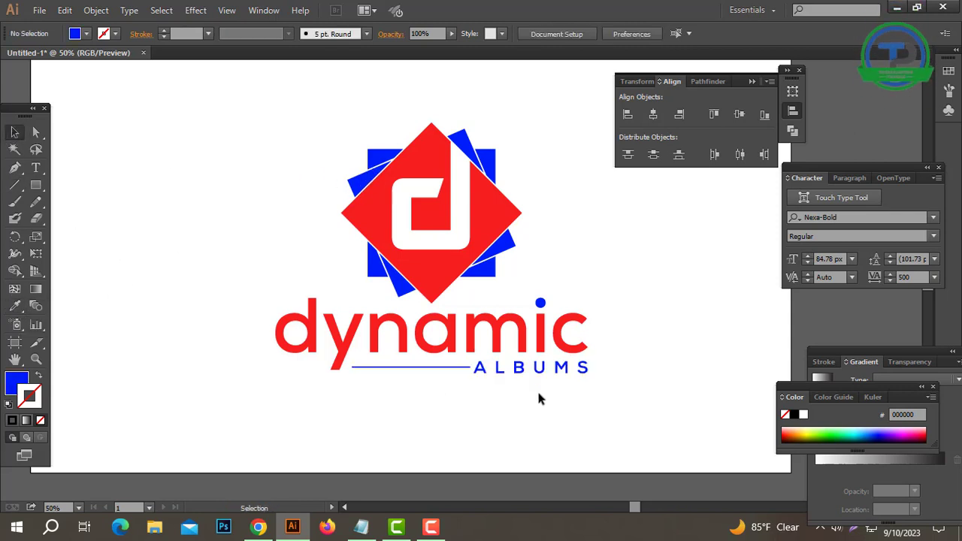
{"action": "left_click", "coordinate": [752, 80]}
{"action": "left_click_drag", "start_coordinate": [617, 338], "coordinate": [162, 376]}
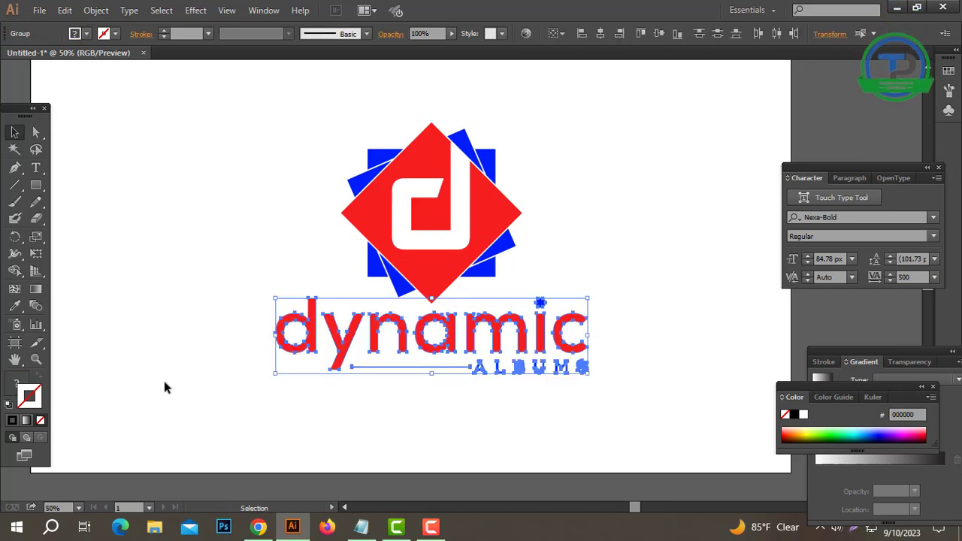
{"action": "left_click_drag", "start_coordinate": [436, 397], "coordinate": [323, 160]}
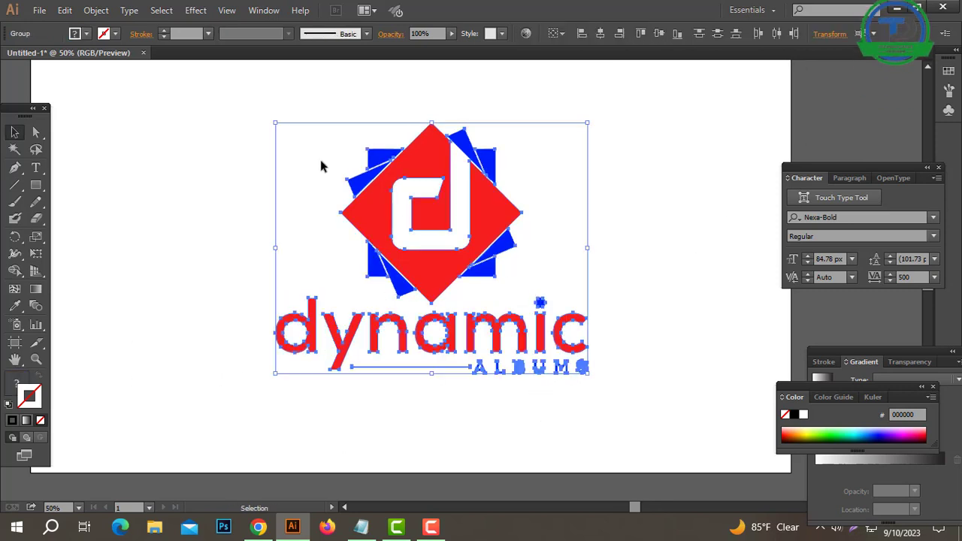
{"action": "left_click", "coordinate": [558, 143]}
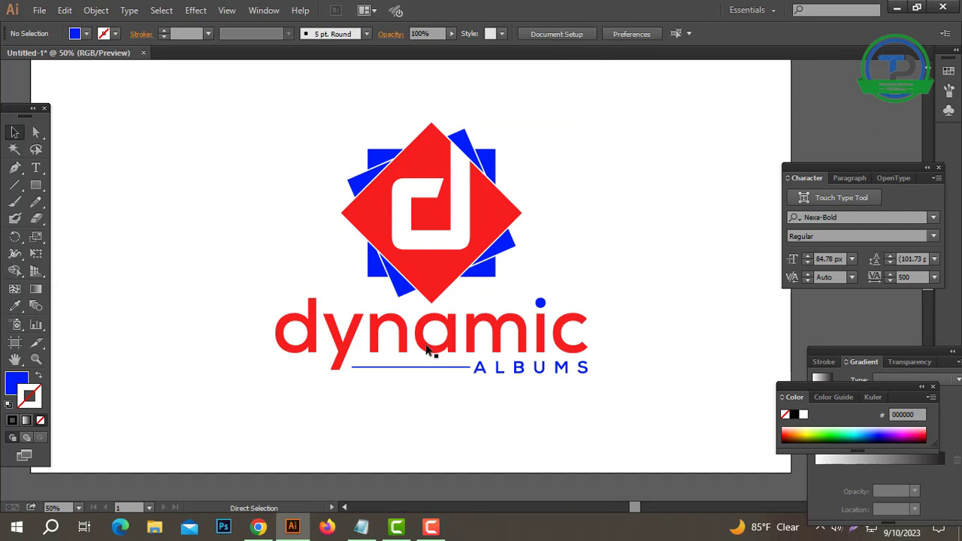
- Fit the artboard in the window, then cut the complete logo and paste it back at the center of the view
{"action": "key", "text": "ctrl+0"}
{"action": "left_click_drag", "start_coordinate": [635, 215], "coordinate": [301, 428]}
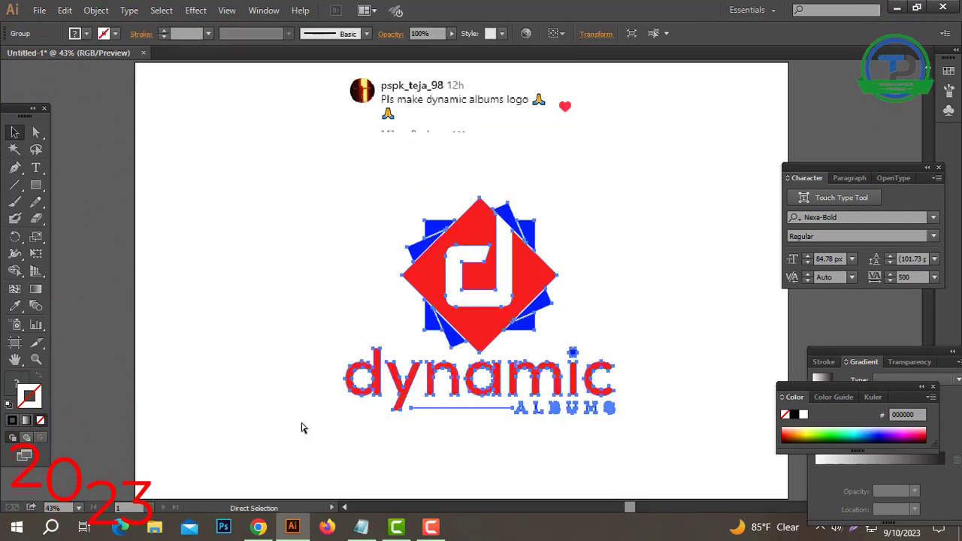
{"action": "key", "text": "ctrl+x"}
{"action": "key", "text": "ctrl+v"}
{"action": "left_click", "coordinate": [228, 365]}
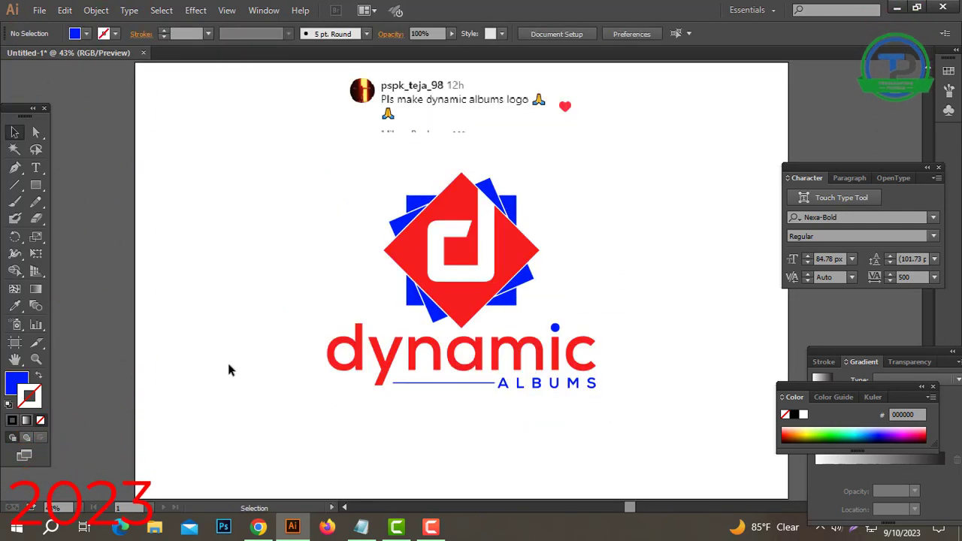